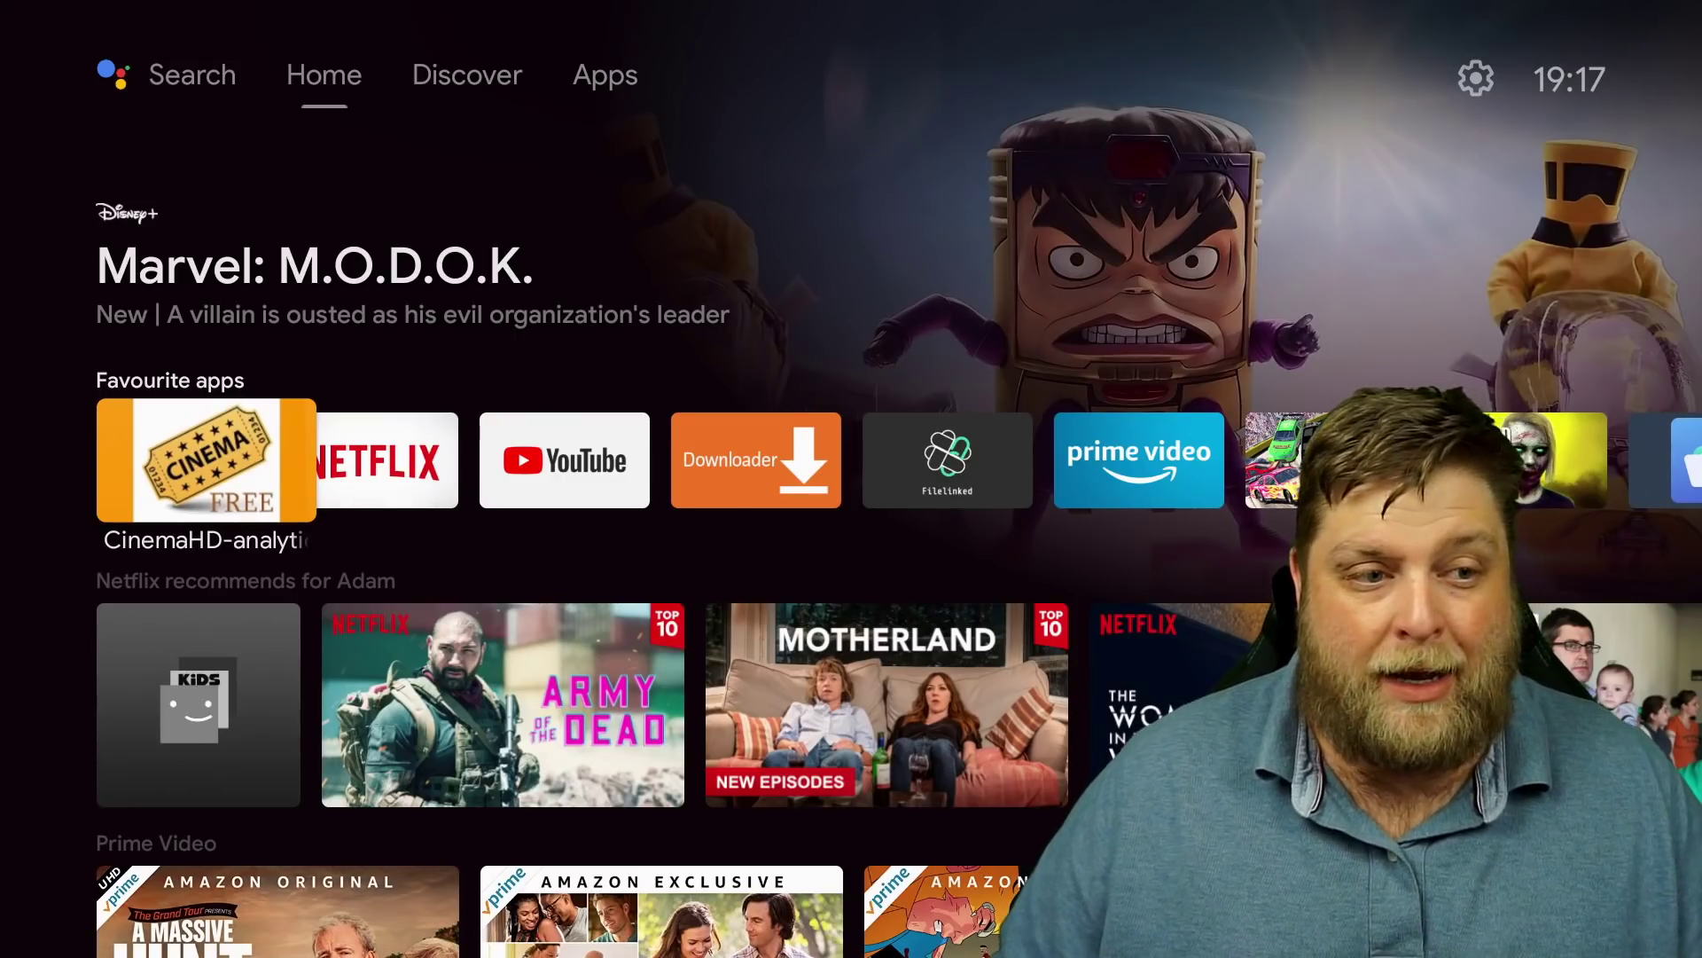
Add analiti to the Favourite apps row, then remove it again
key(Right)
key(Right)
key(Right)
key(Right)
key(Right)
key(Right)
key(Right)
key(Right)
key(Right)
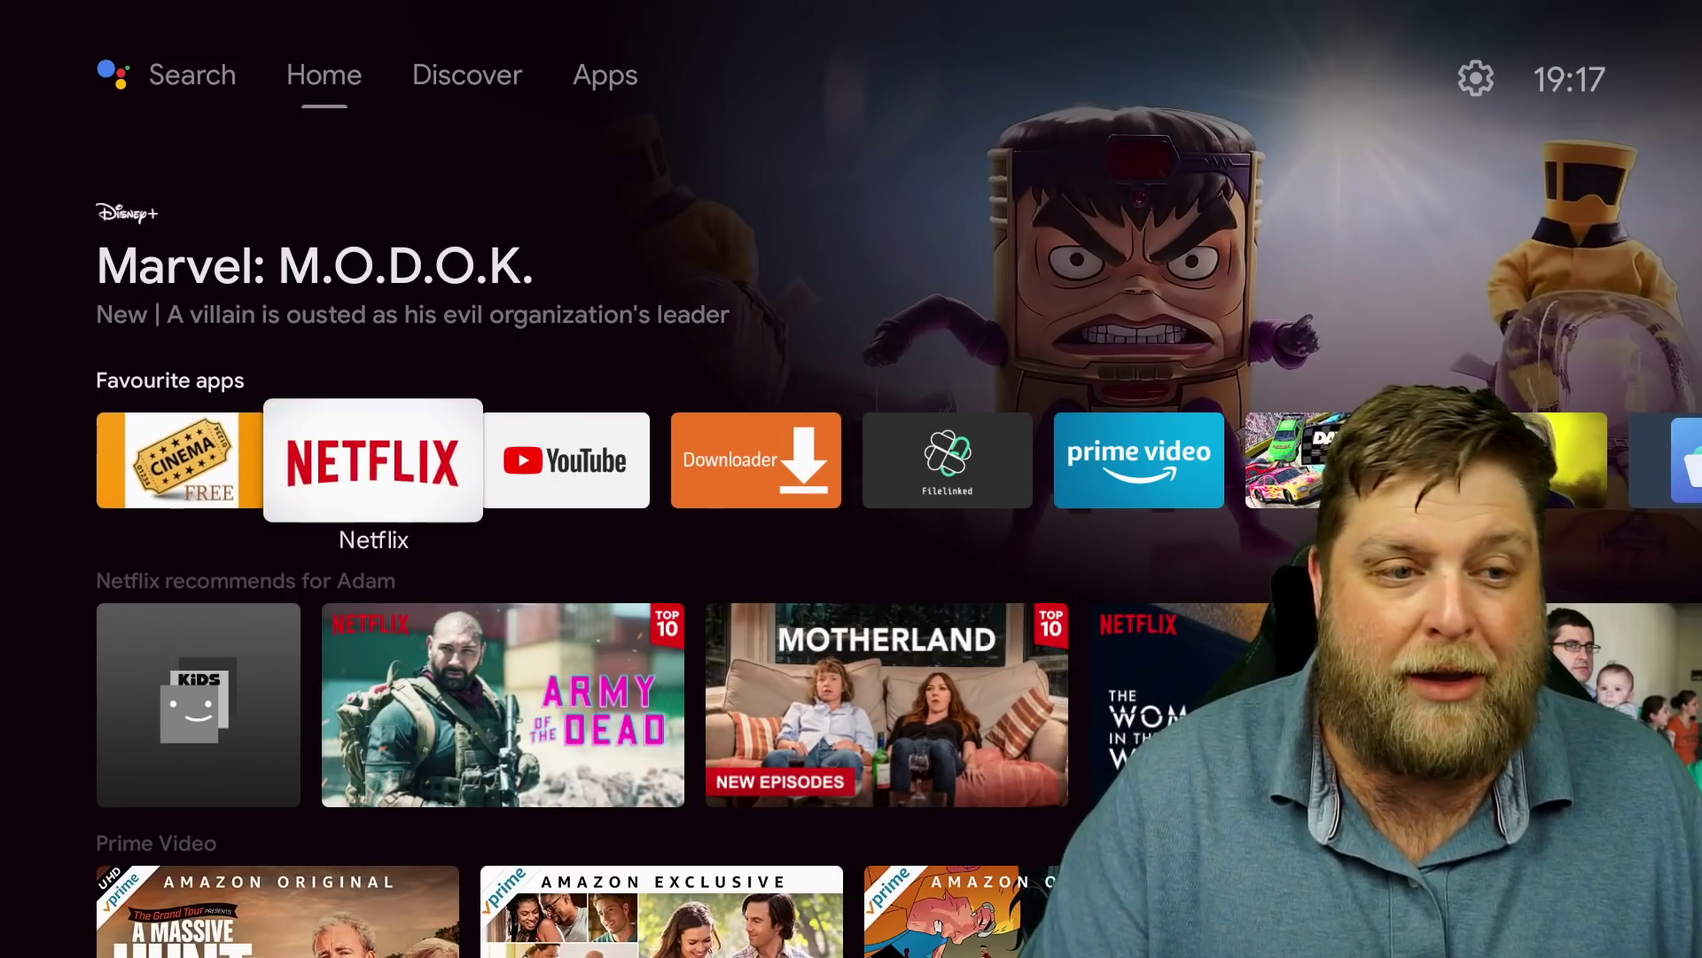
key(Right)
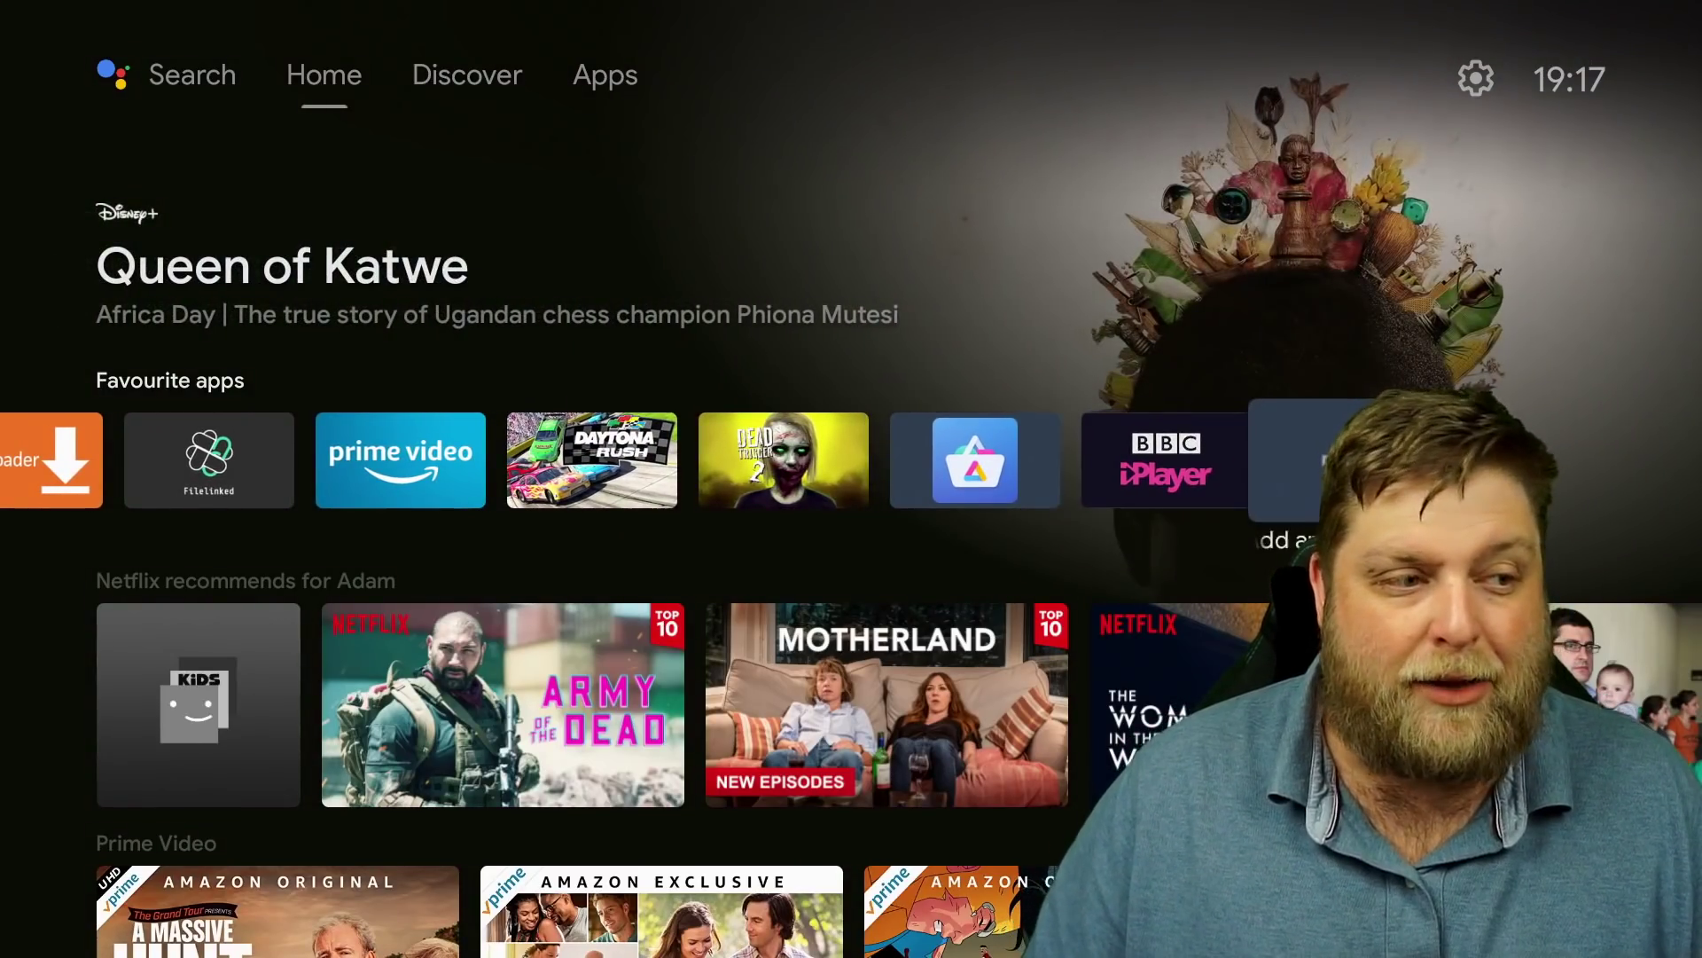
key(Return)
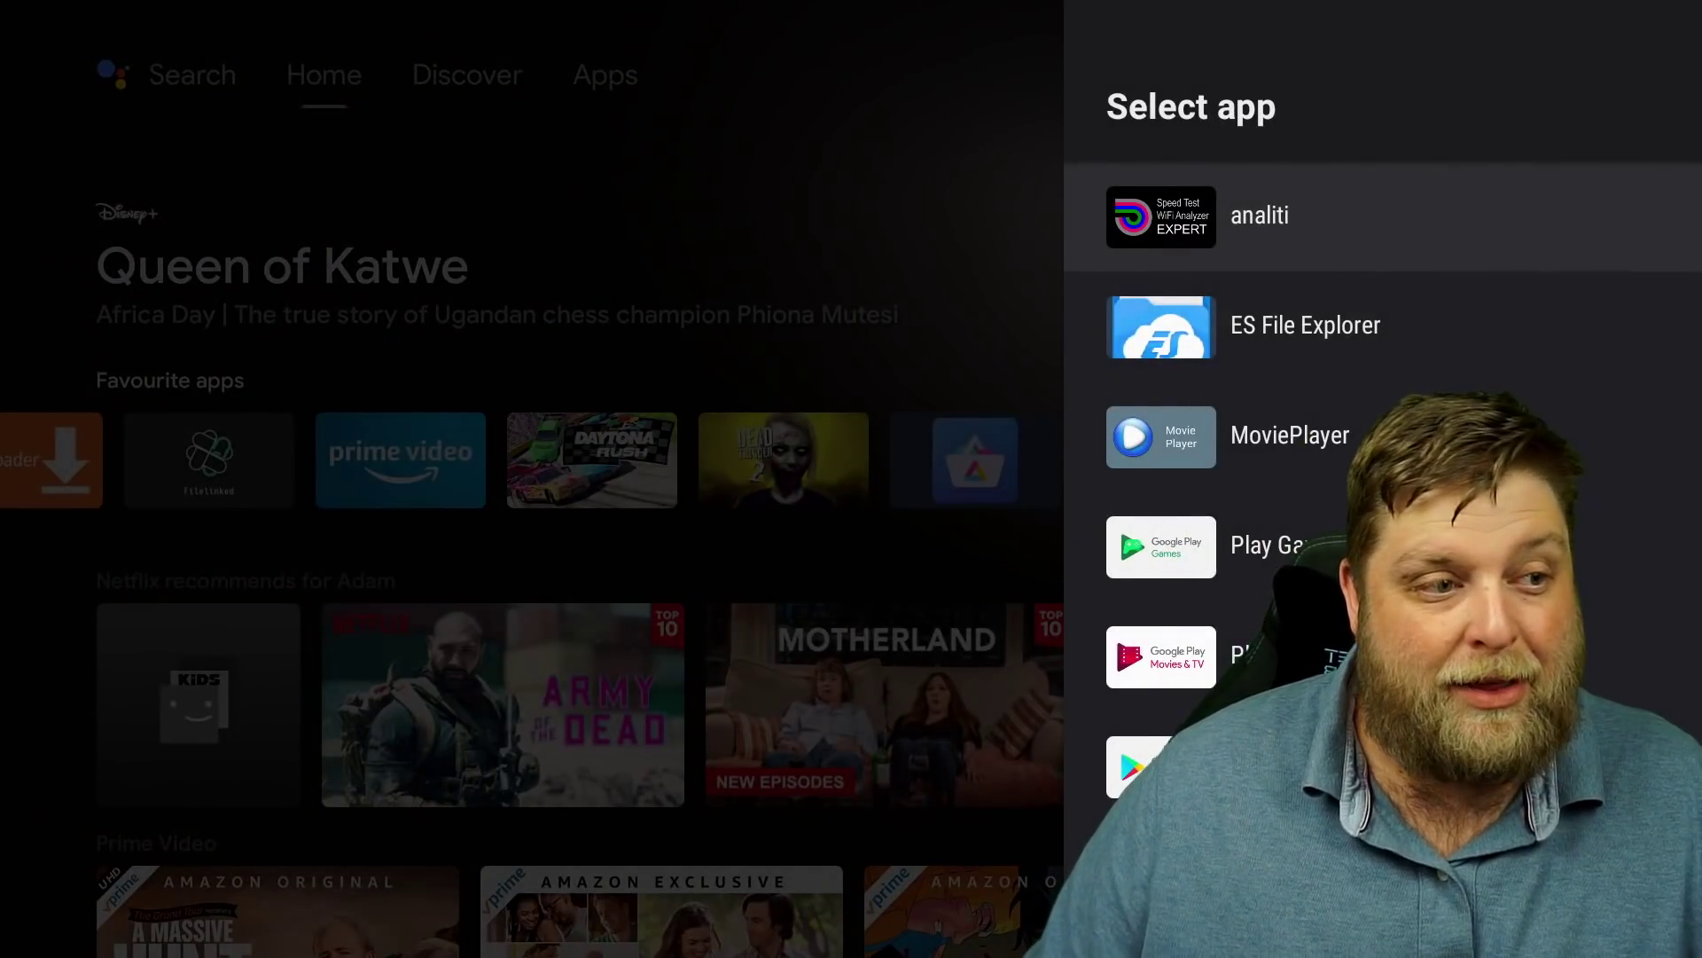
key(Down)
key(Down)
key(Down)
key(Down)
key(Down)
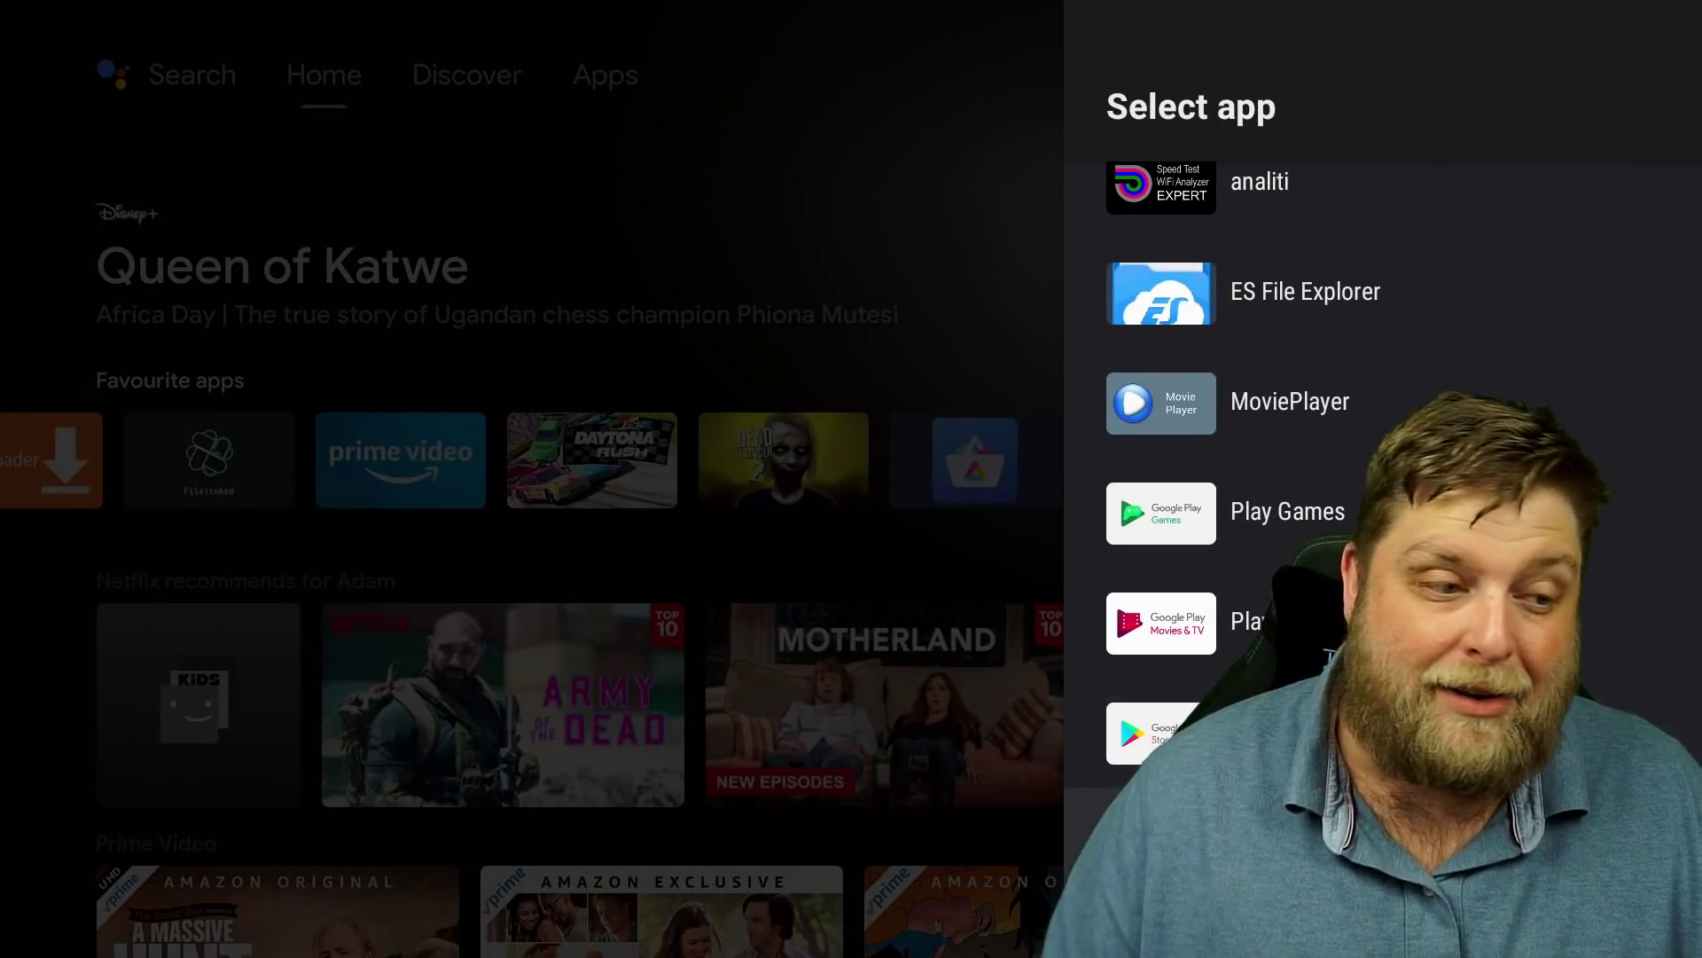
key(Up)
key(Up)
key(Up)
key(Escape)
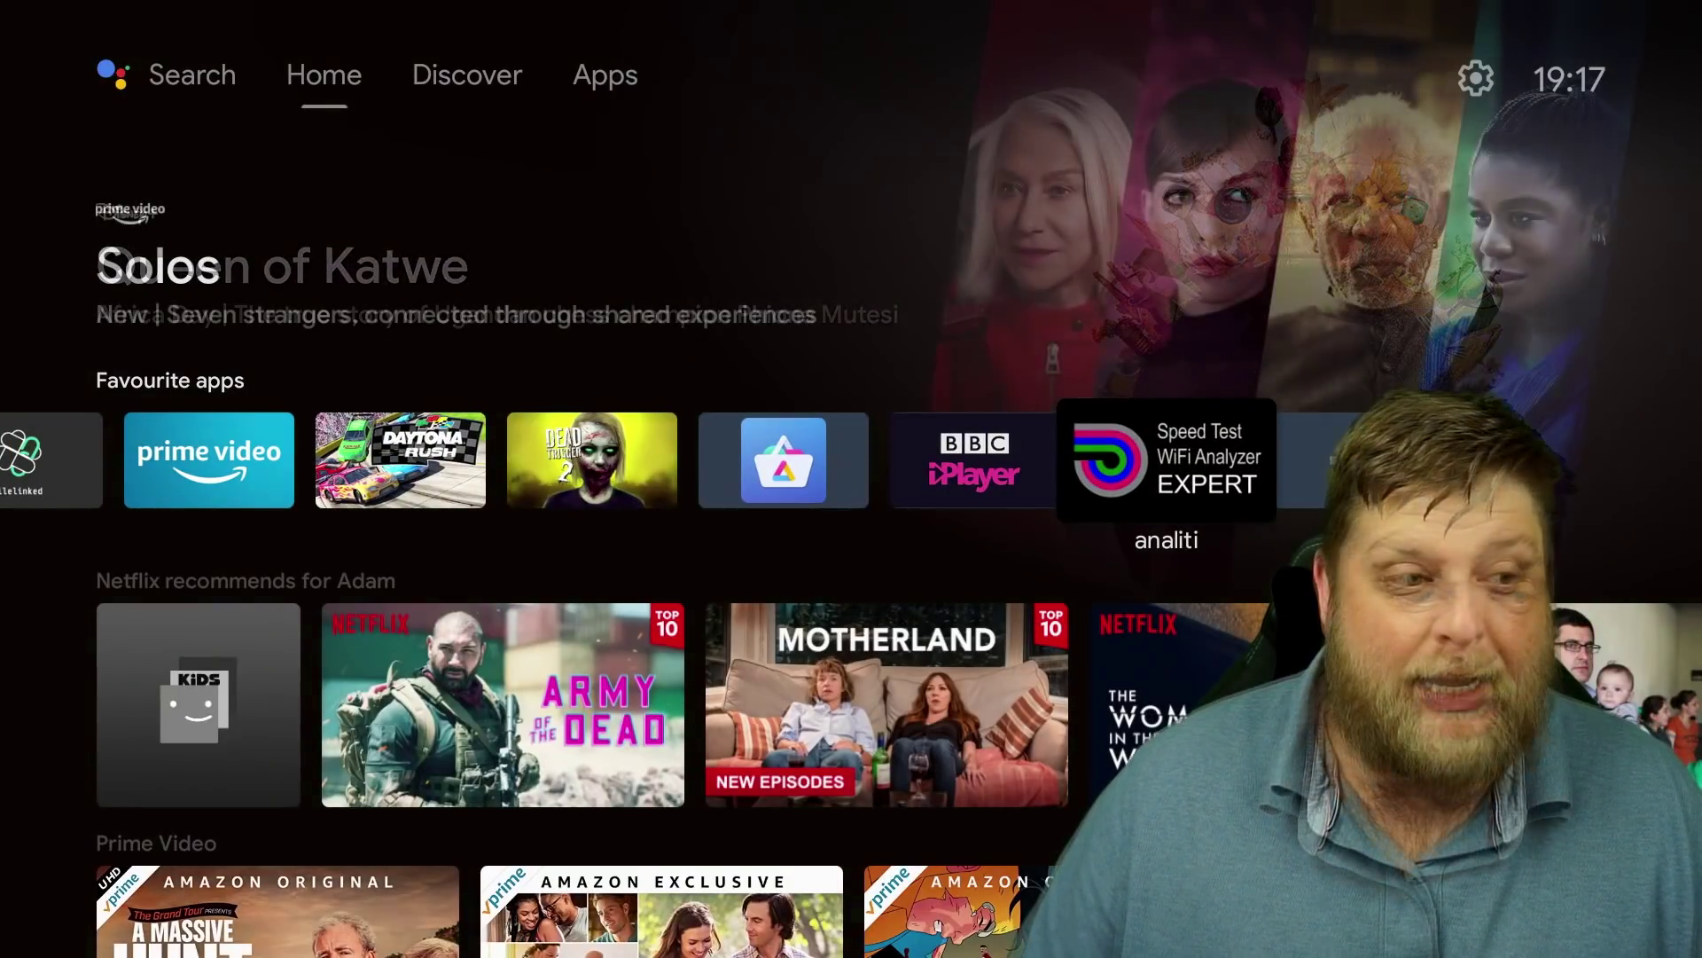
key(Return)
key(Down)
key(Return)
key(Left)
key(Left)
key(Left)
key(Left)
key(Left)
key(Left)
key(Left)
key(Left)
key(Left)
key(Left)
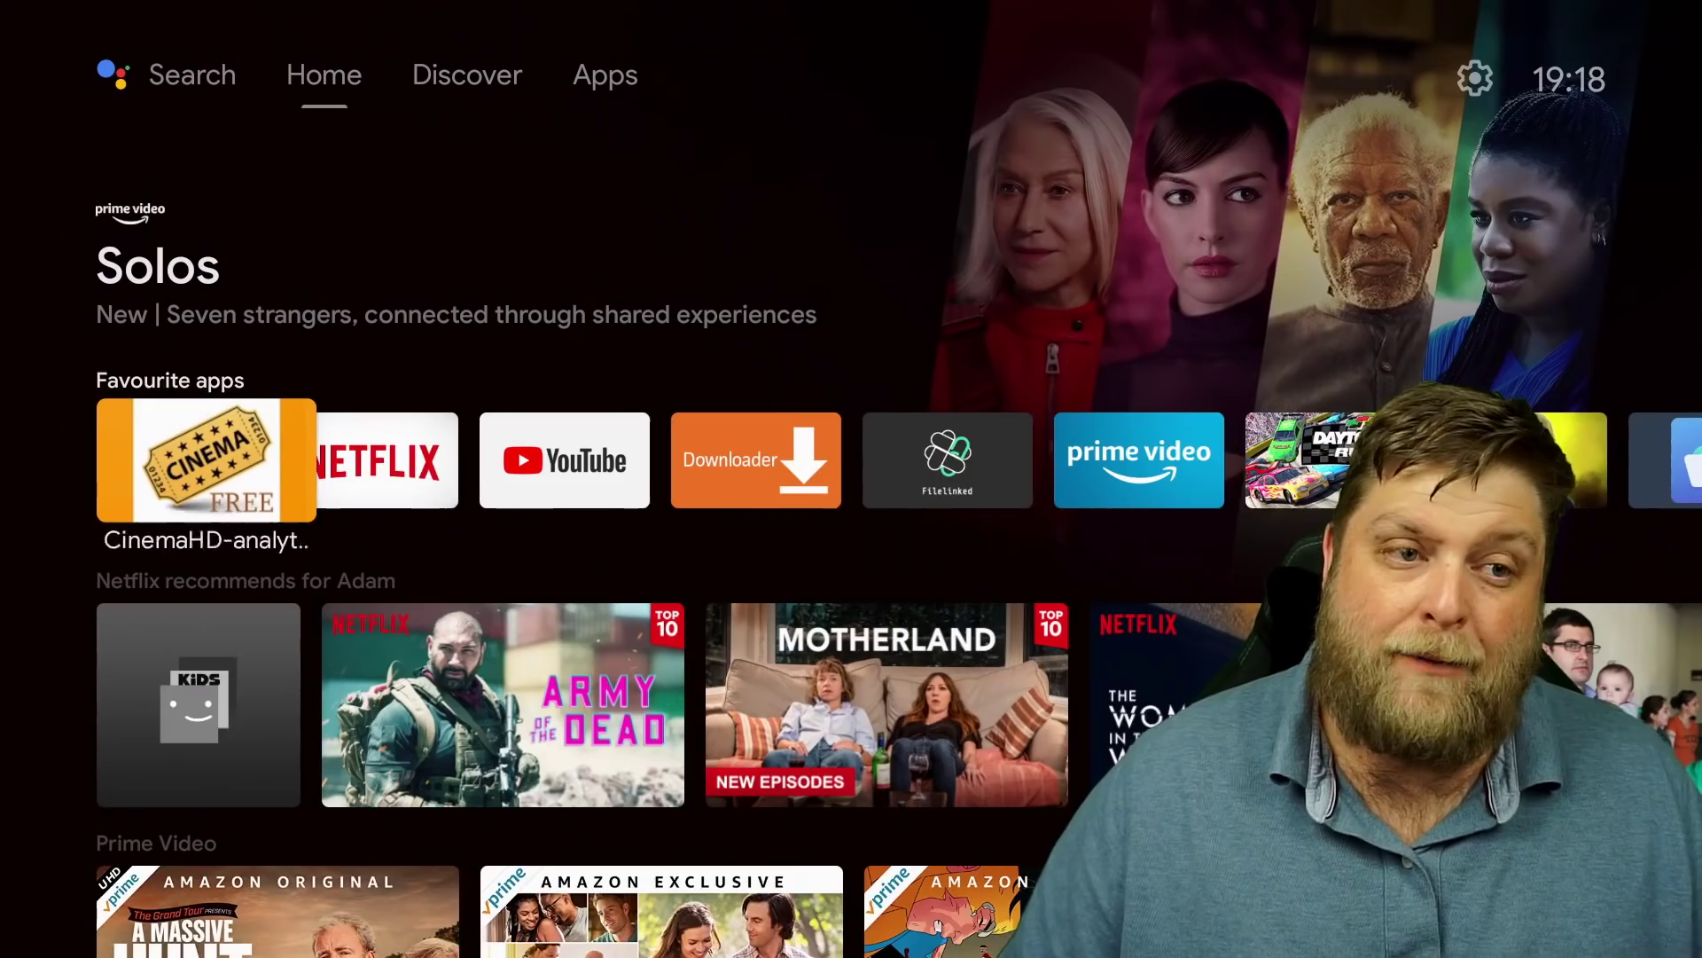
Switch to the Apps tab and browse installed apps, from Netflix to Play Store, and installed games
key(Up)
key(Right)
key(Right)
key(Down)
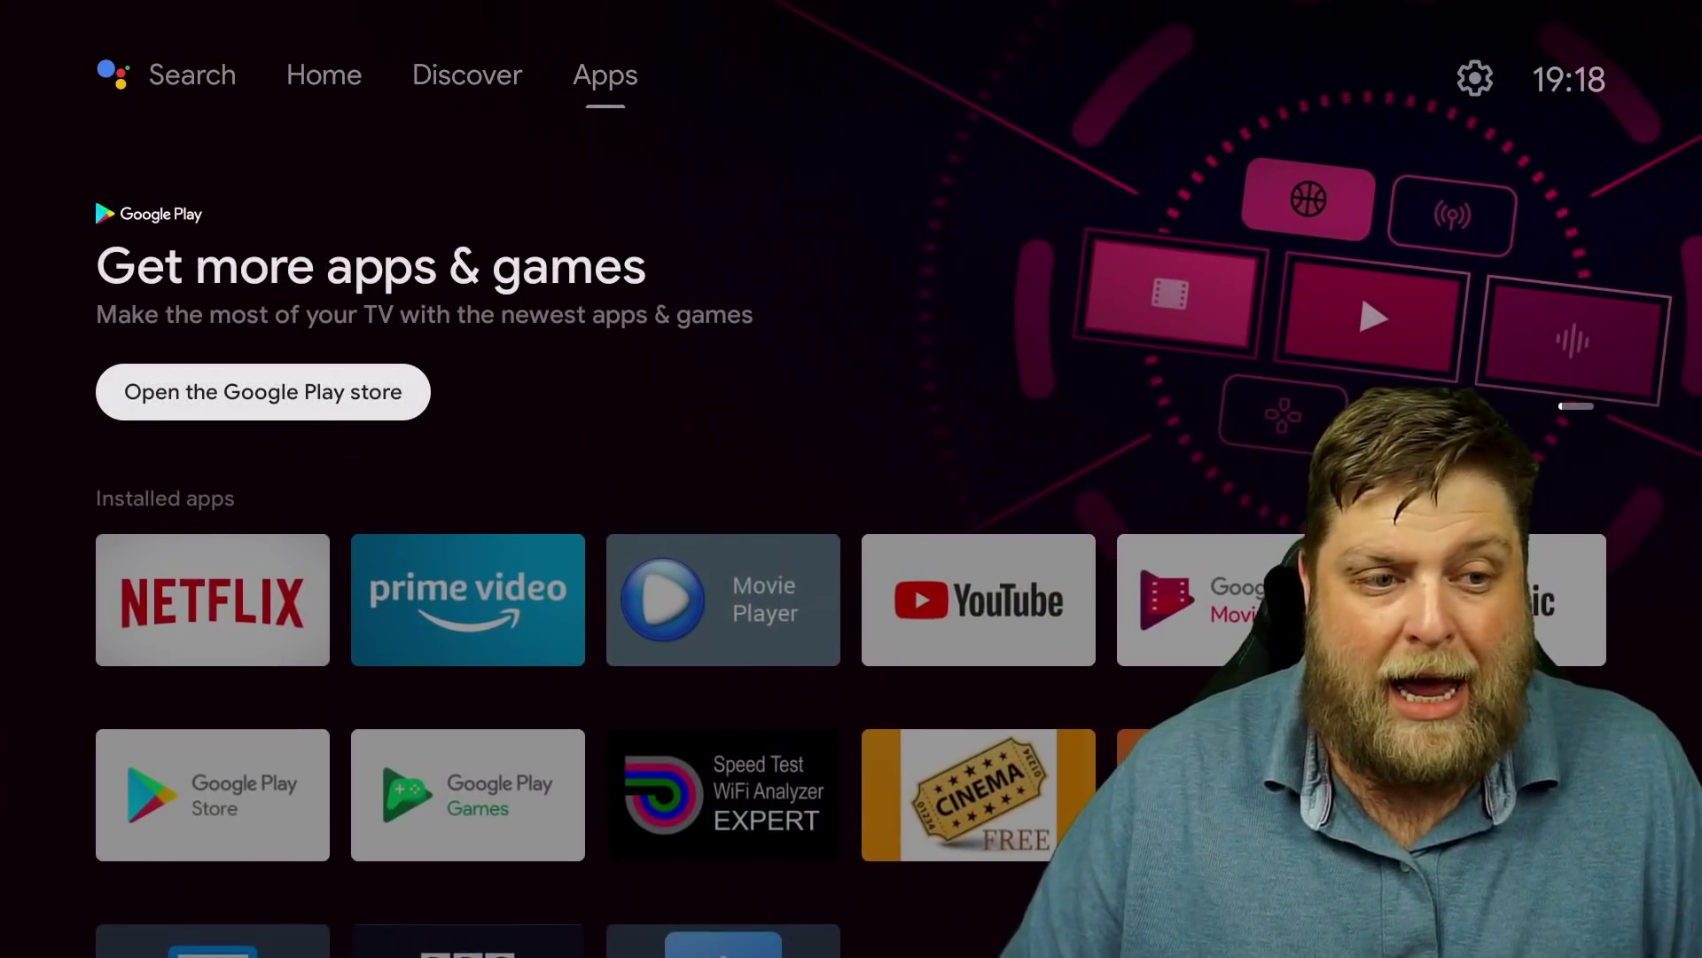
key(Down)
key(Down)
key(Down)
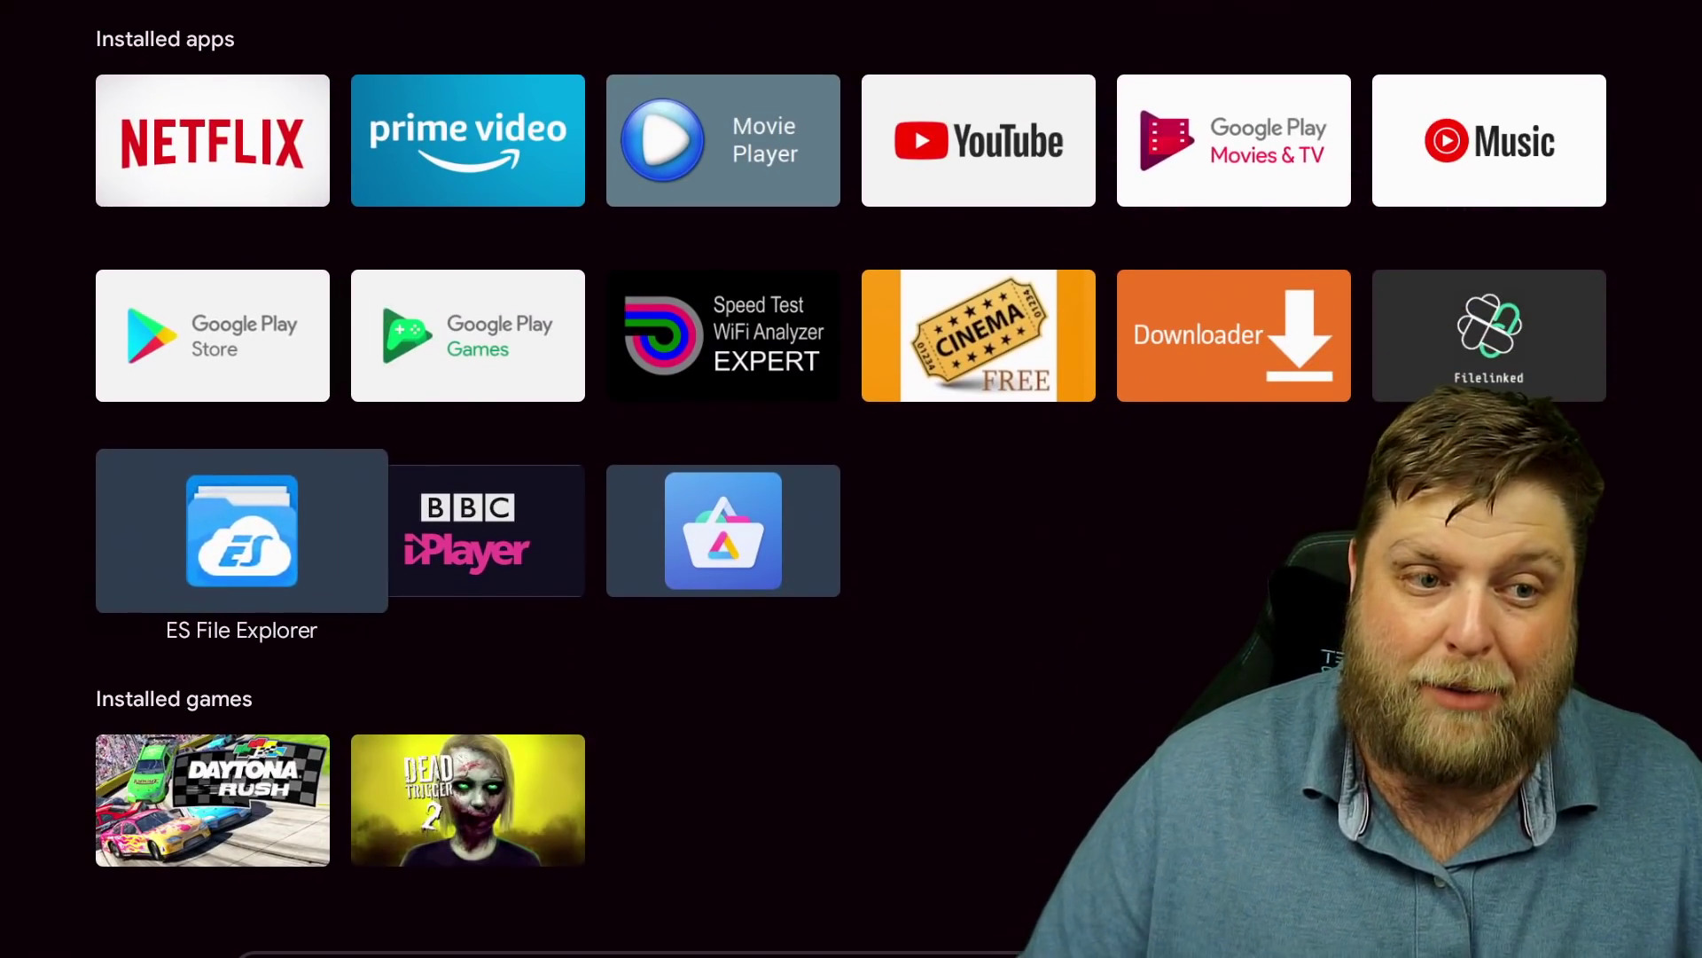
key(Down)
key(Up)
key(Up)
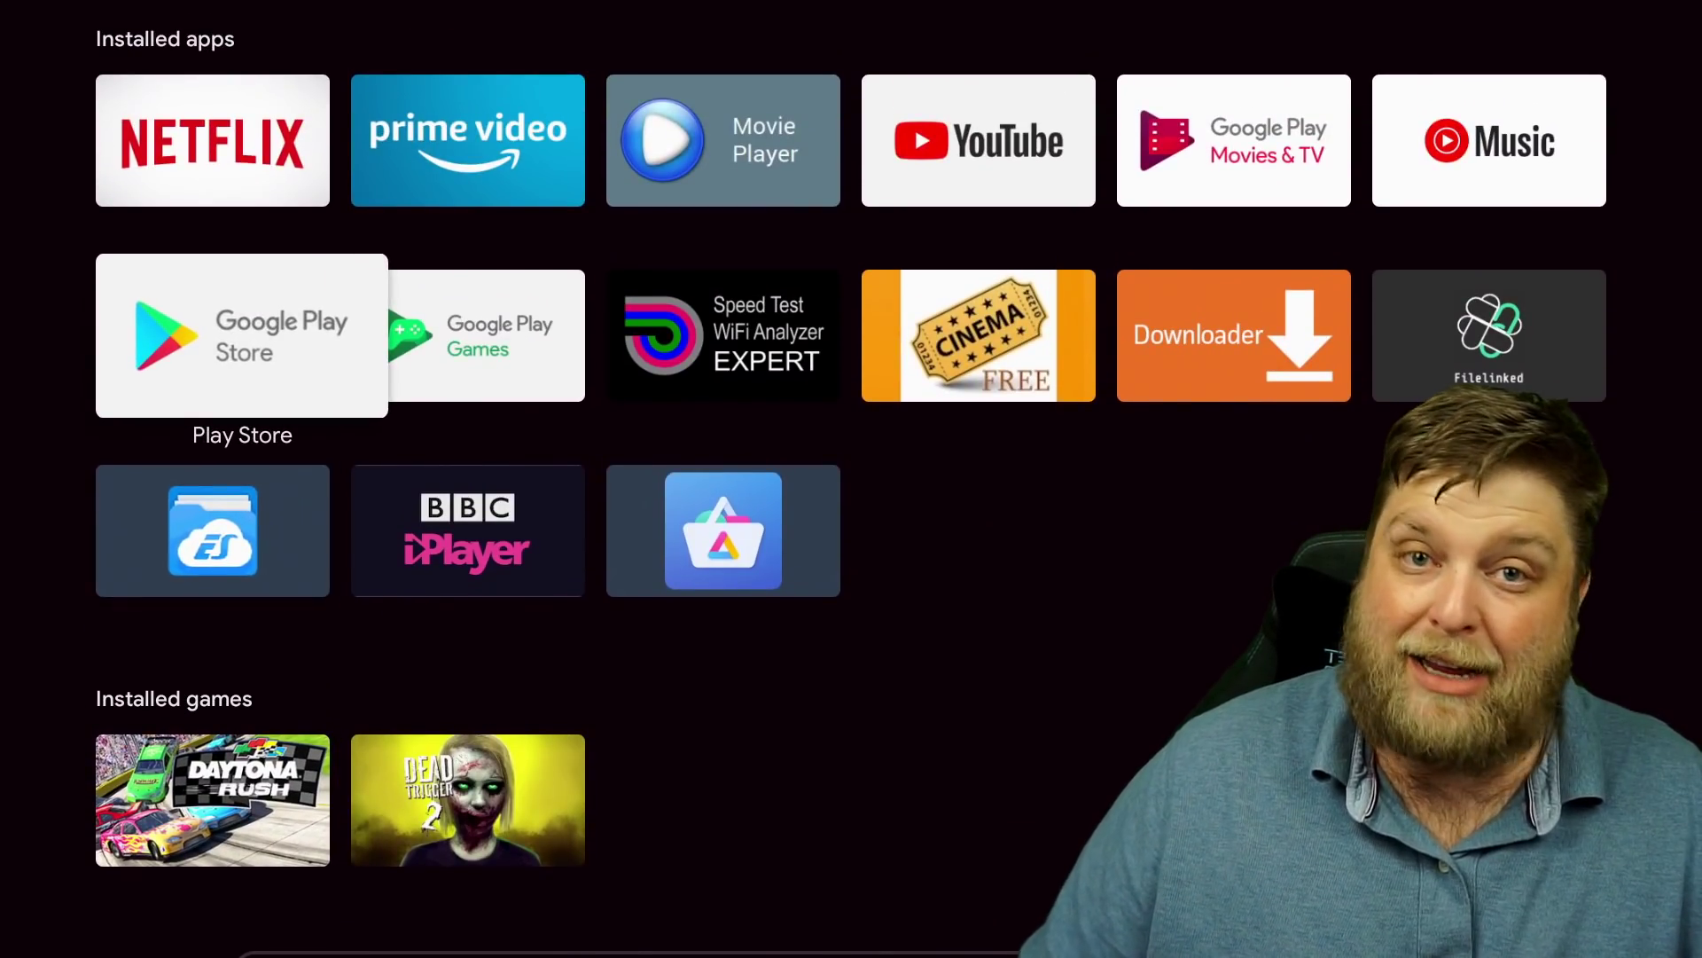
key(Up)
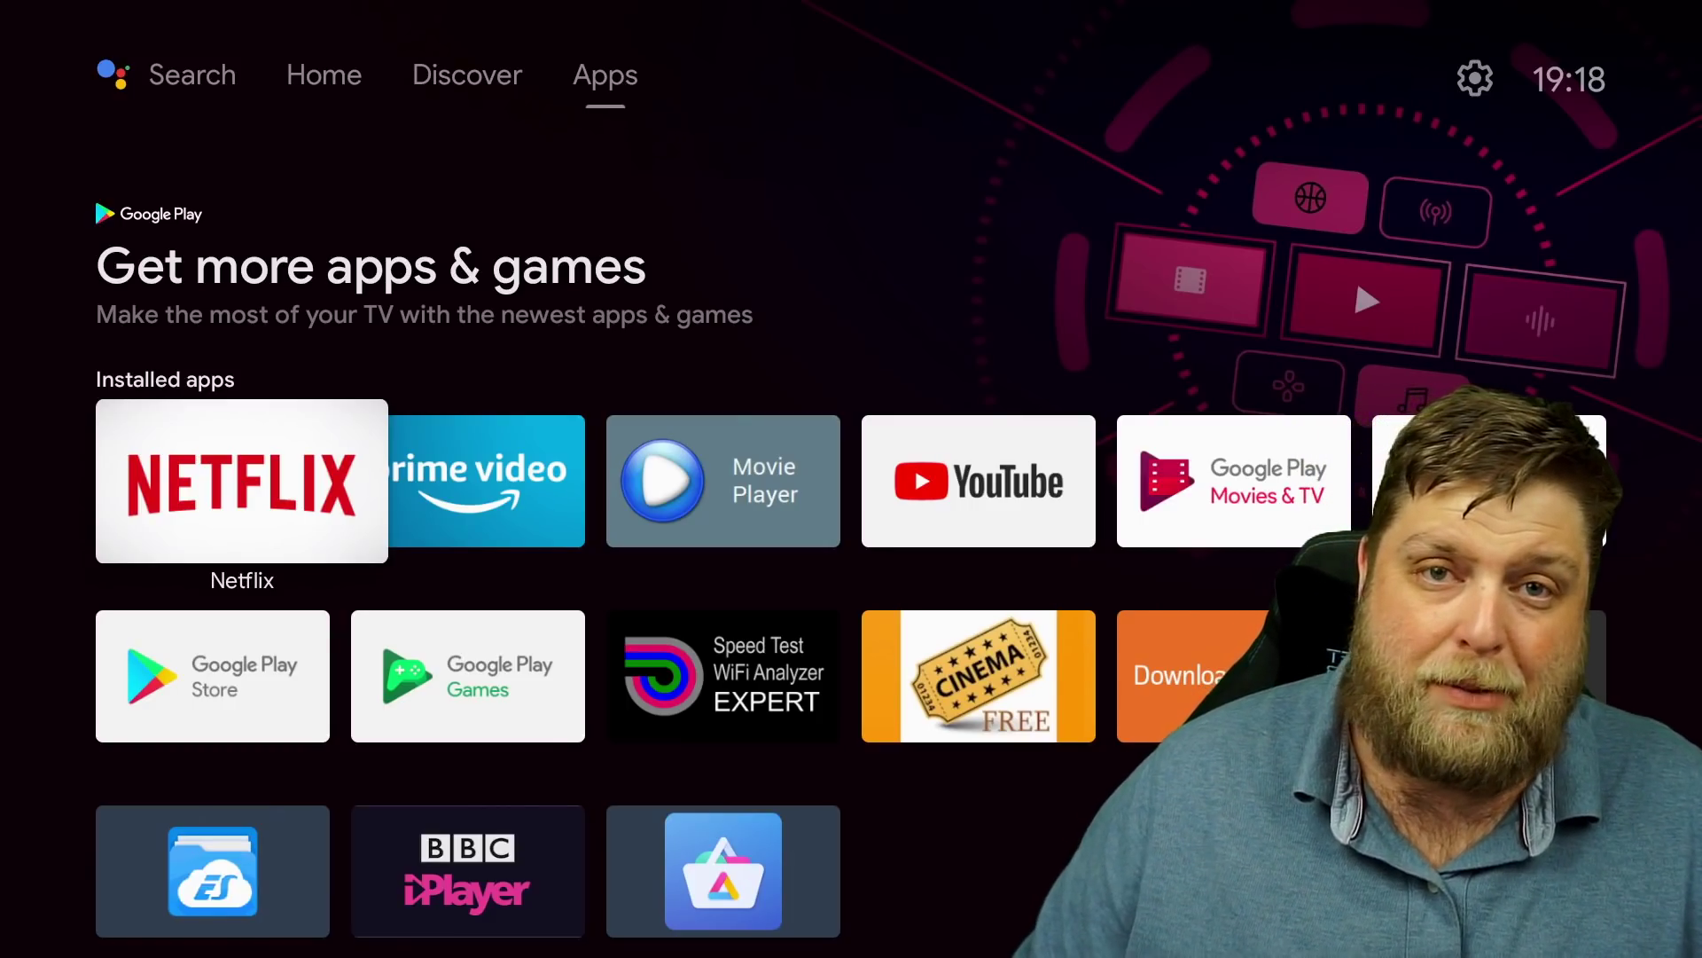
key(Down)
key(Down)
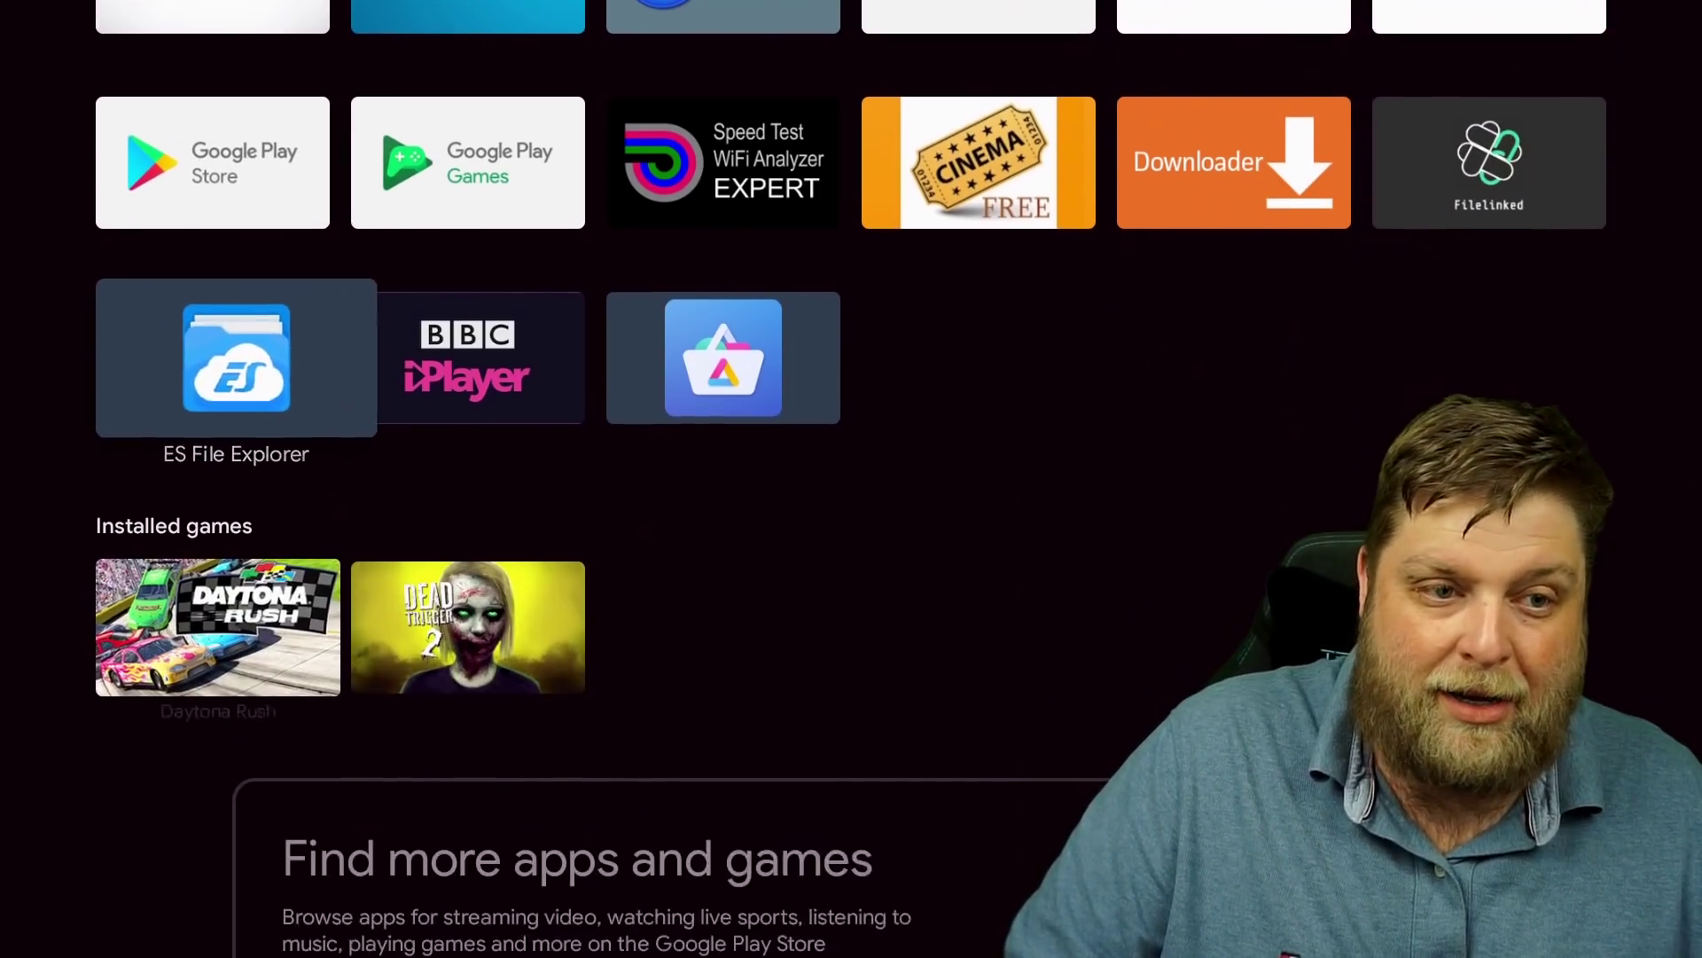
key(Down)
key(Up)
key(Up)
key(Up)
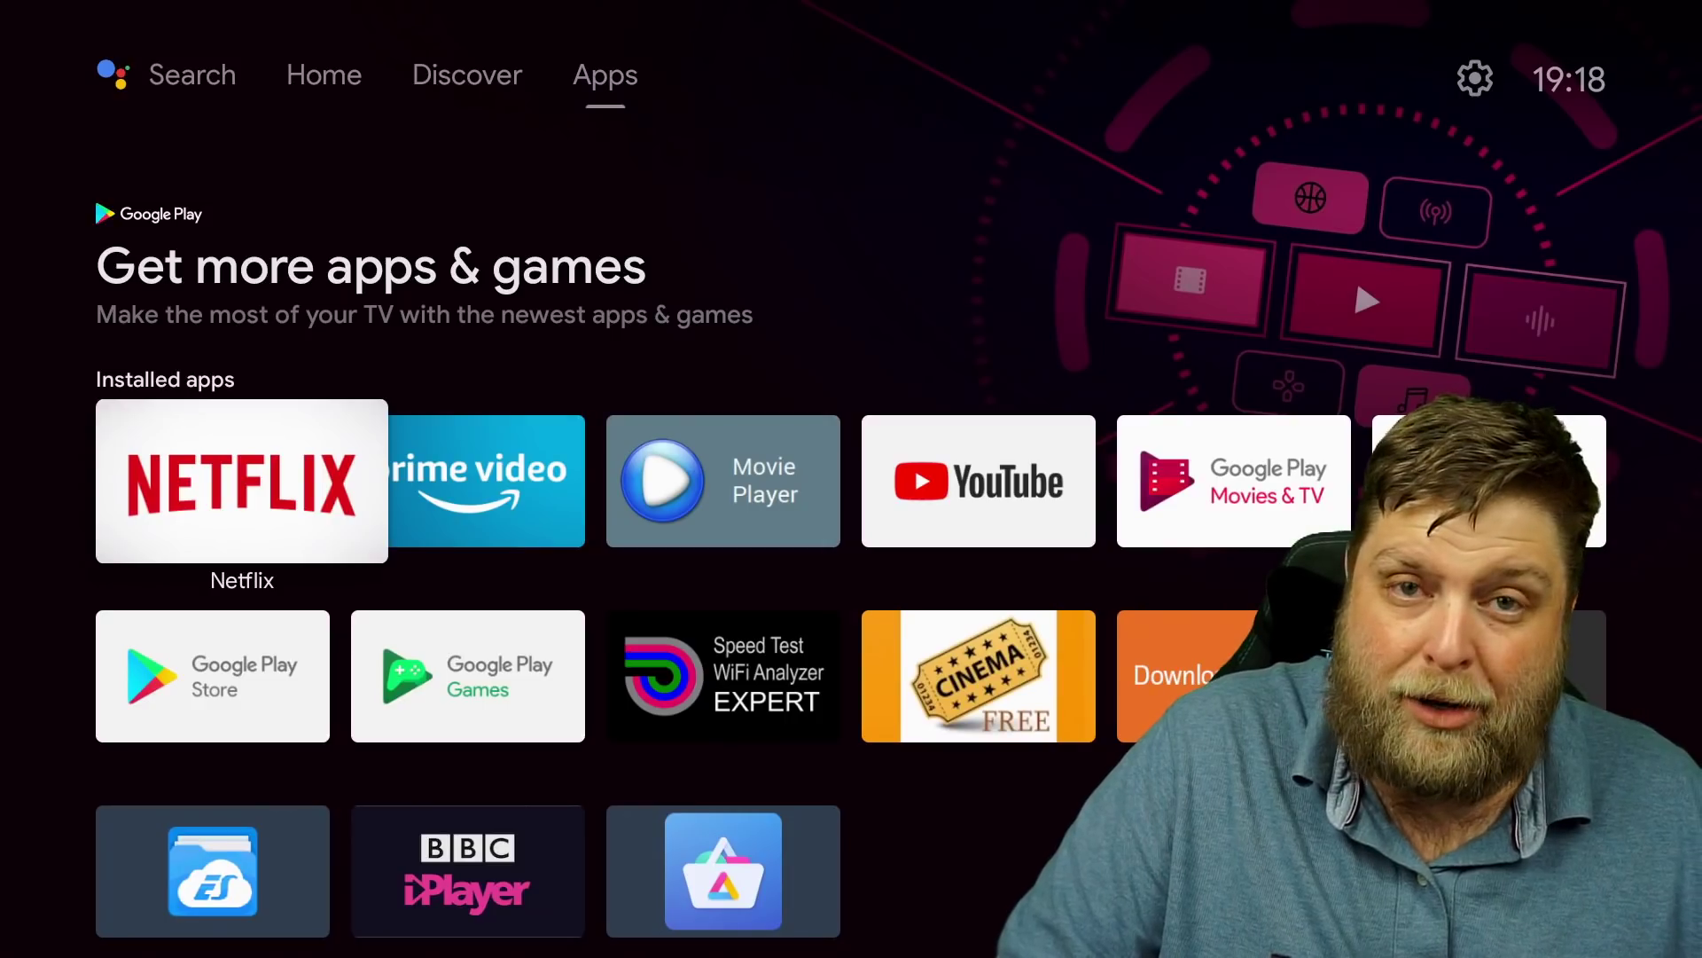
key(Up)
key(Up)
In Settings > Apps, open See all apps to list every installed app
key(Right)
key(Return)
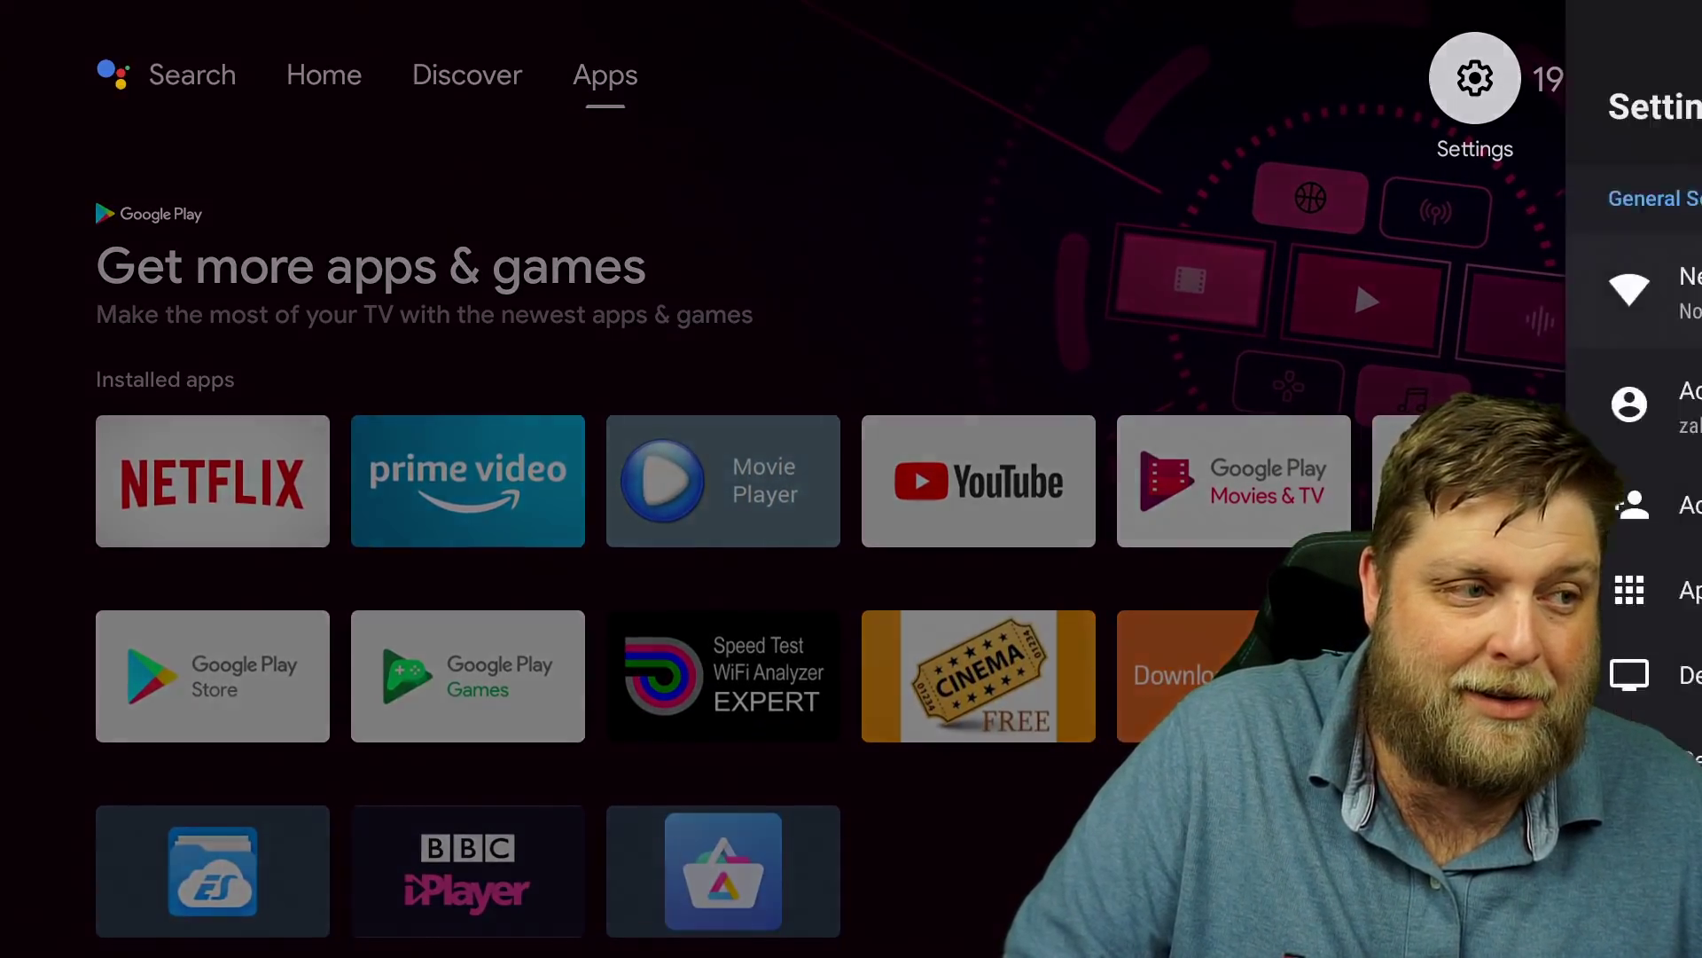
key(Down)
key(Down)
key(Down)
key(Return)
key(Down)
key(Down)
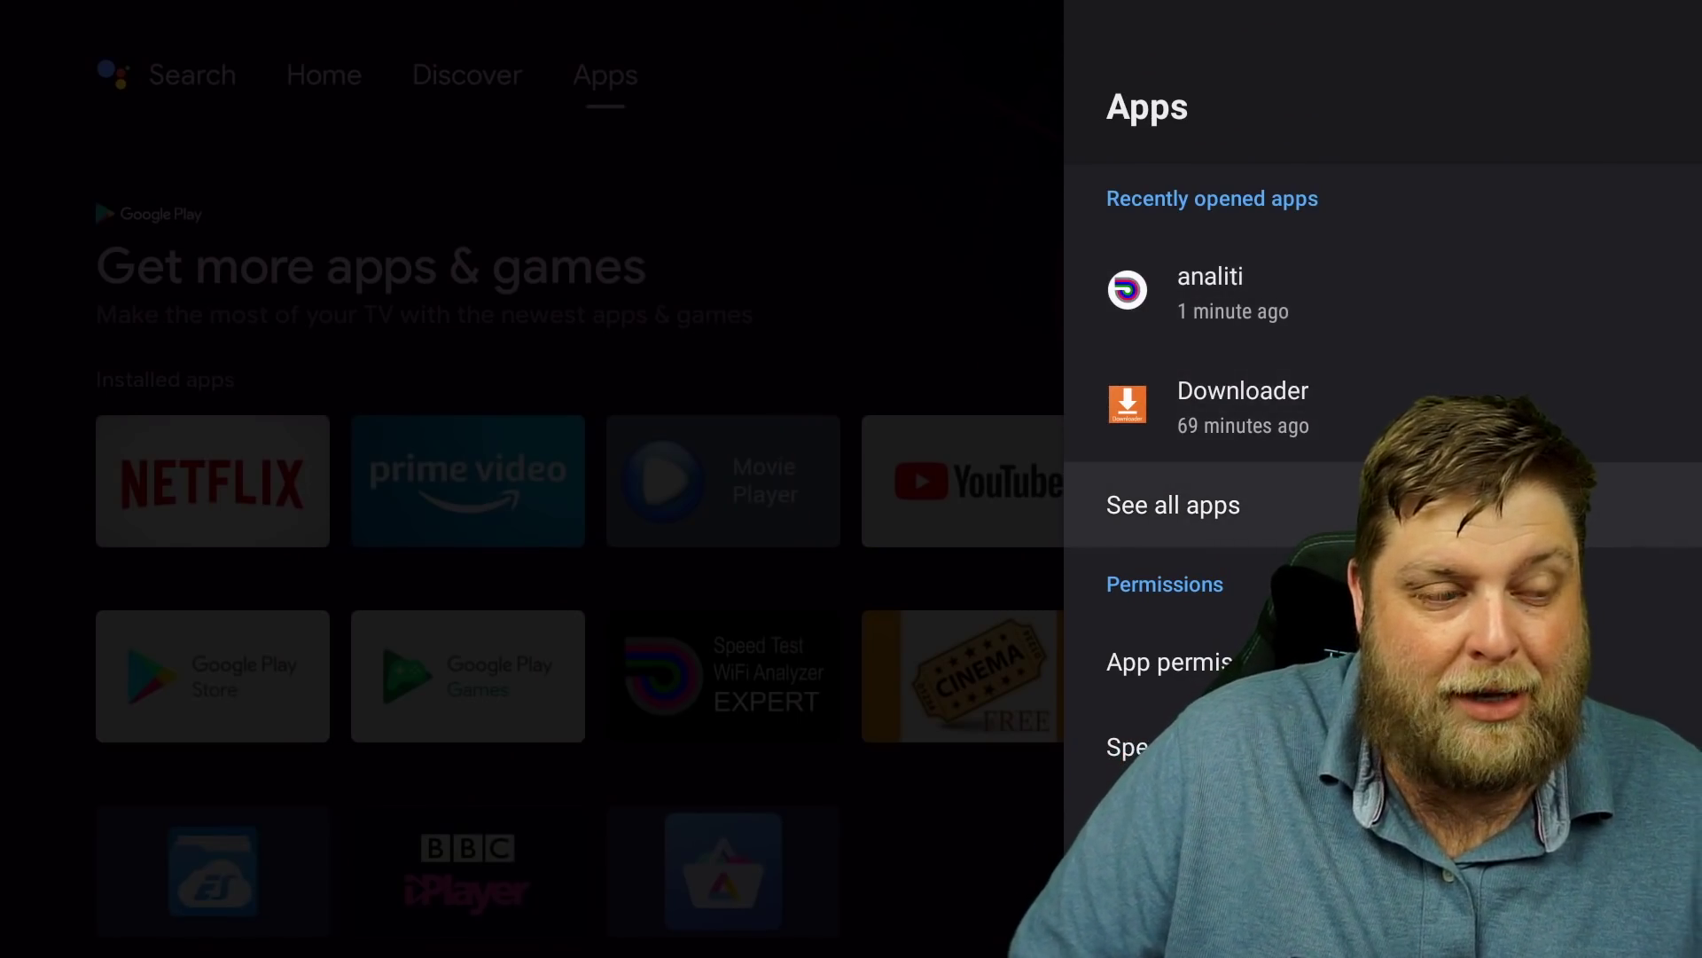
key(Return)
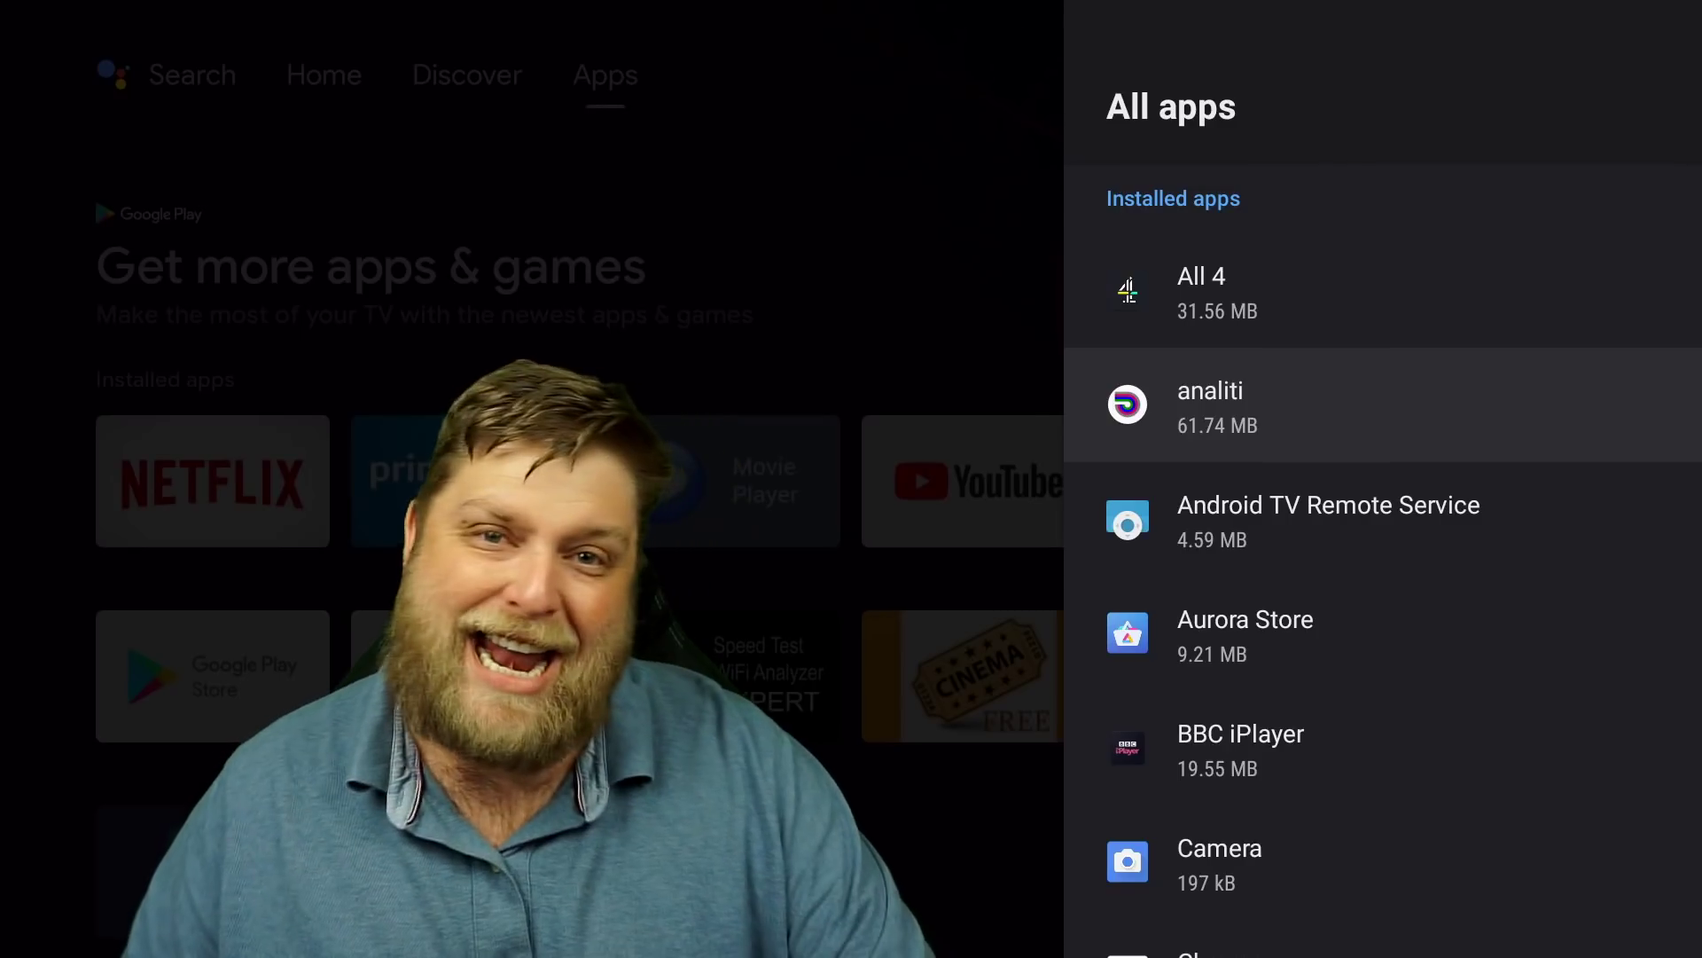
Scroll from All 4 down to Set Orientation, then show and browse the system apps
key(Up)
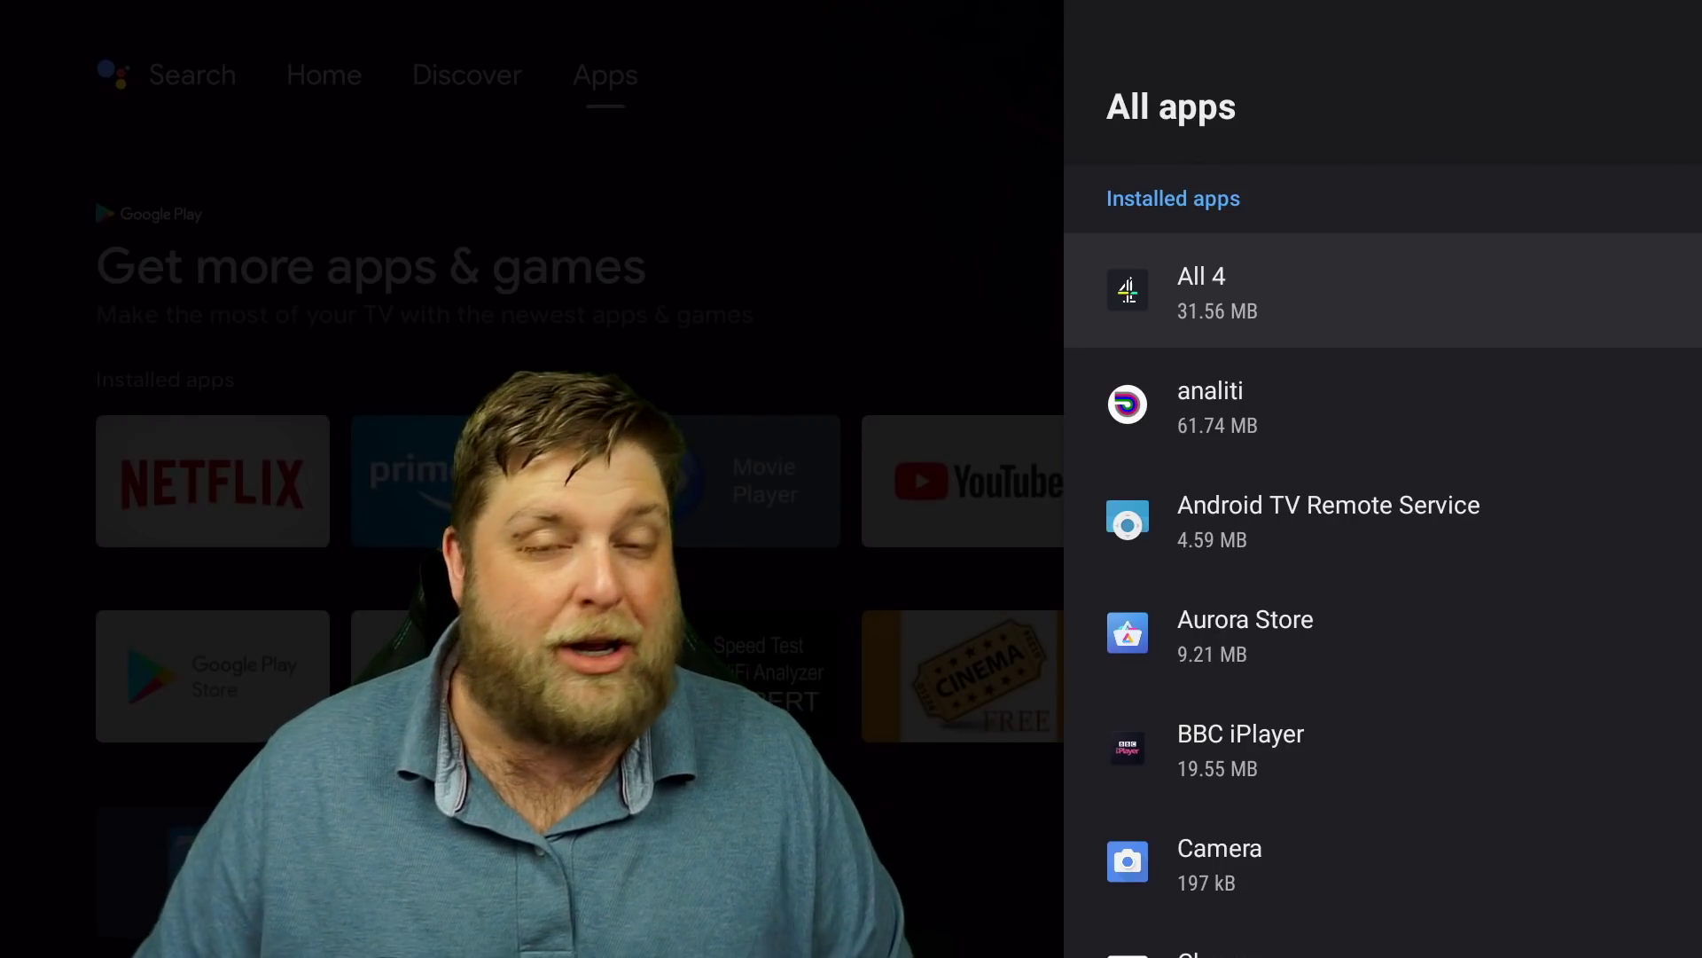
key(Down)
key(Down)
key(Down)
key(Down)
key(Down)
key(Down)
key(Down)
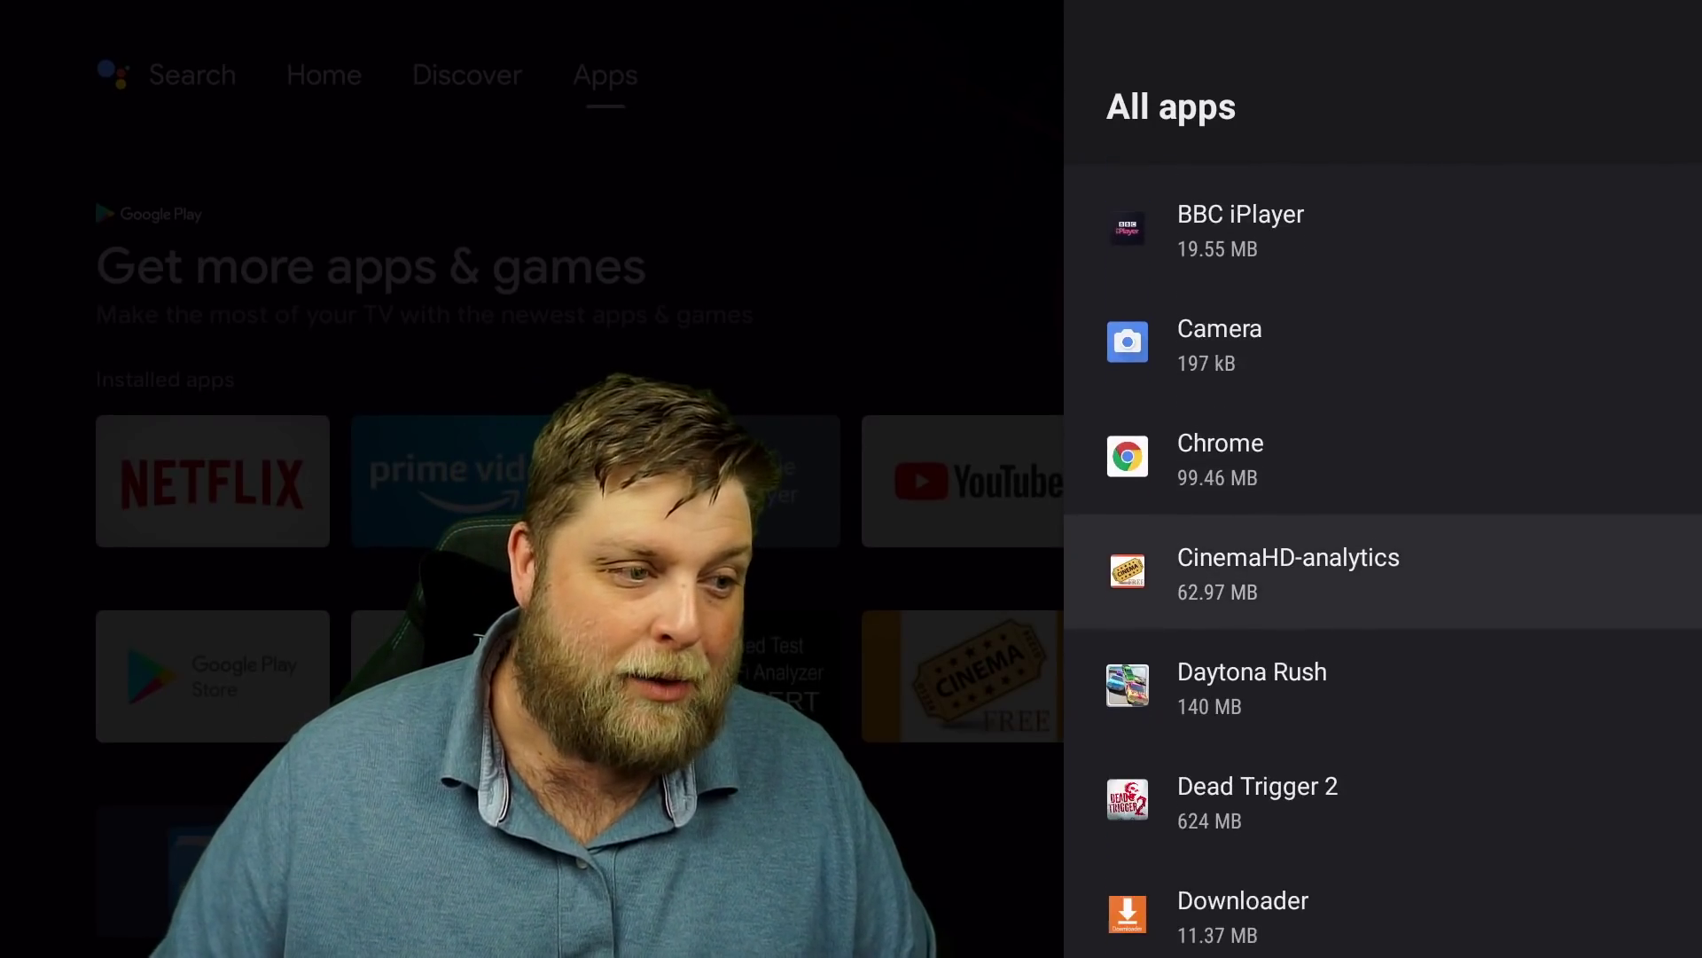
key(Up)
key(Down)
key(Down)
key(Down)
key(Down)
key(Down)
key(Down)
key(Down)
key(Down)
key(Down)
key(Down)
key(Down)
key(Down)
key(Down)
key(Down)
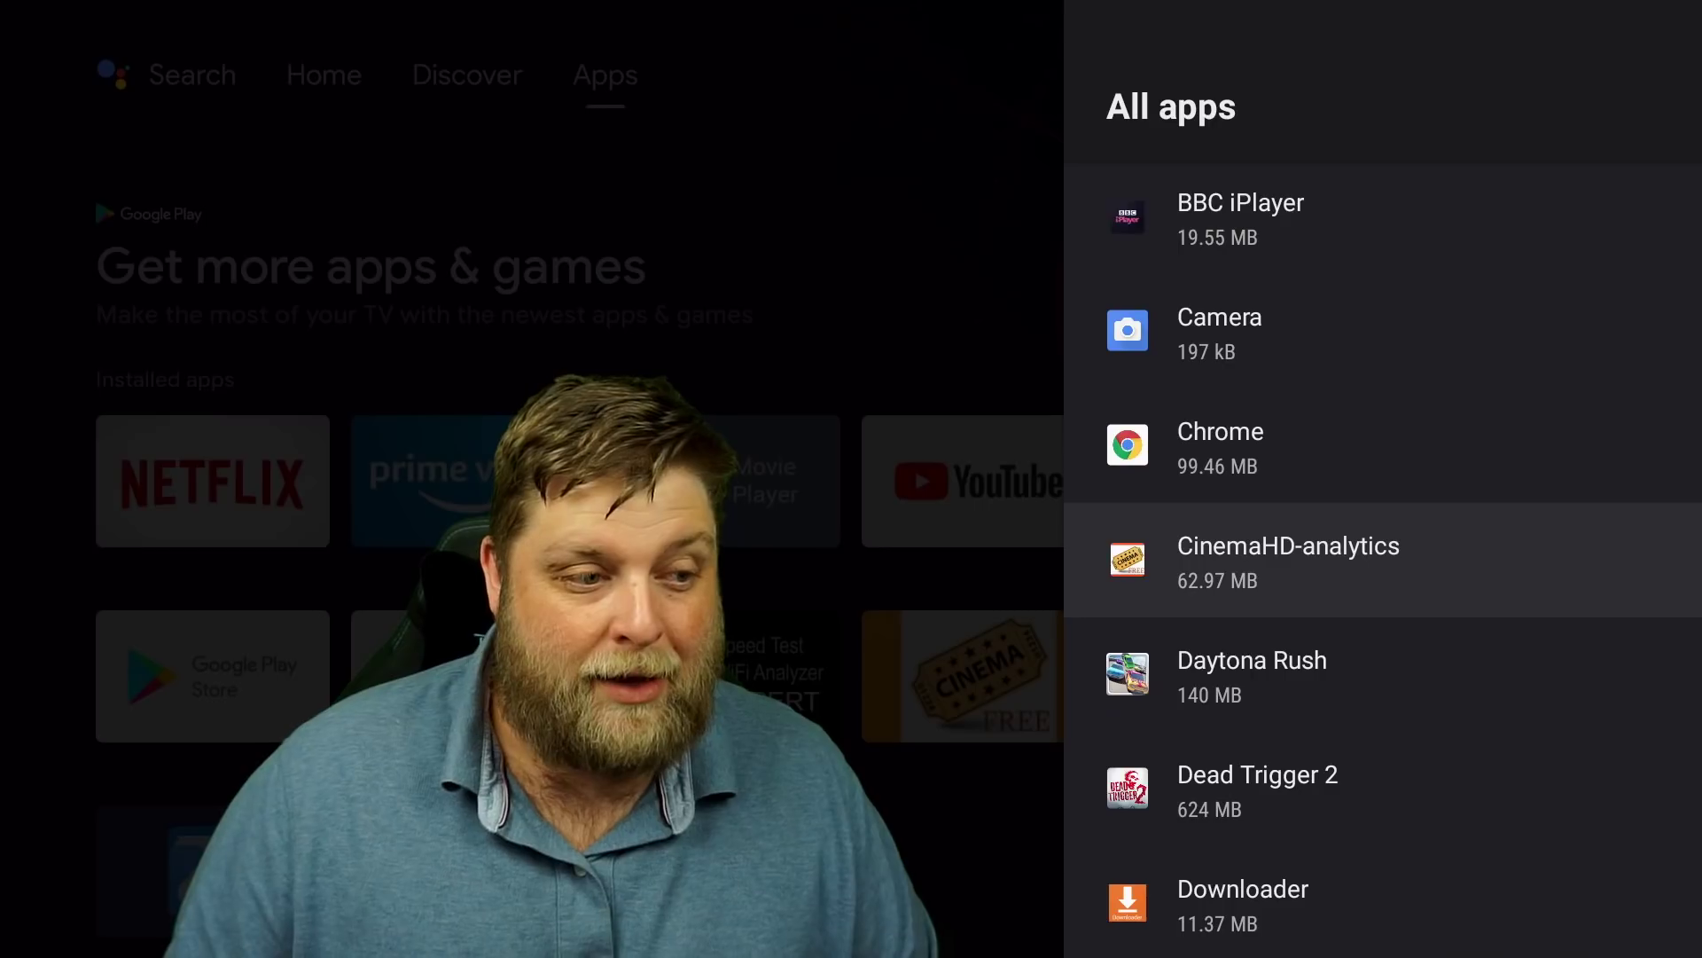
key(Down)
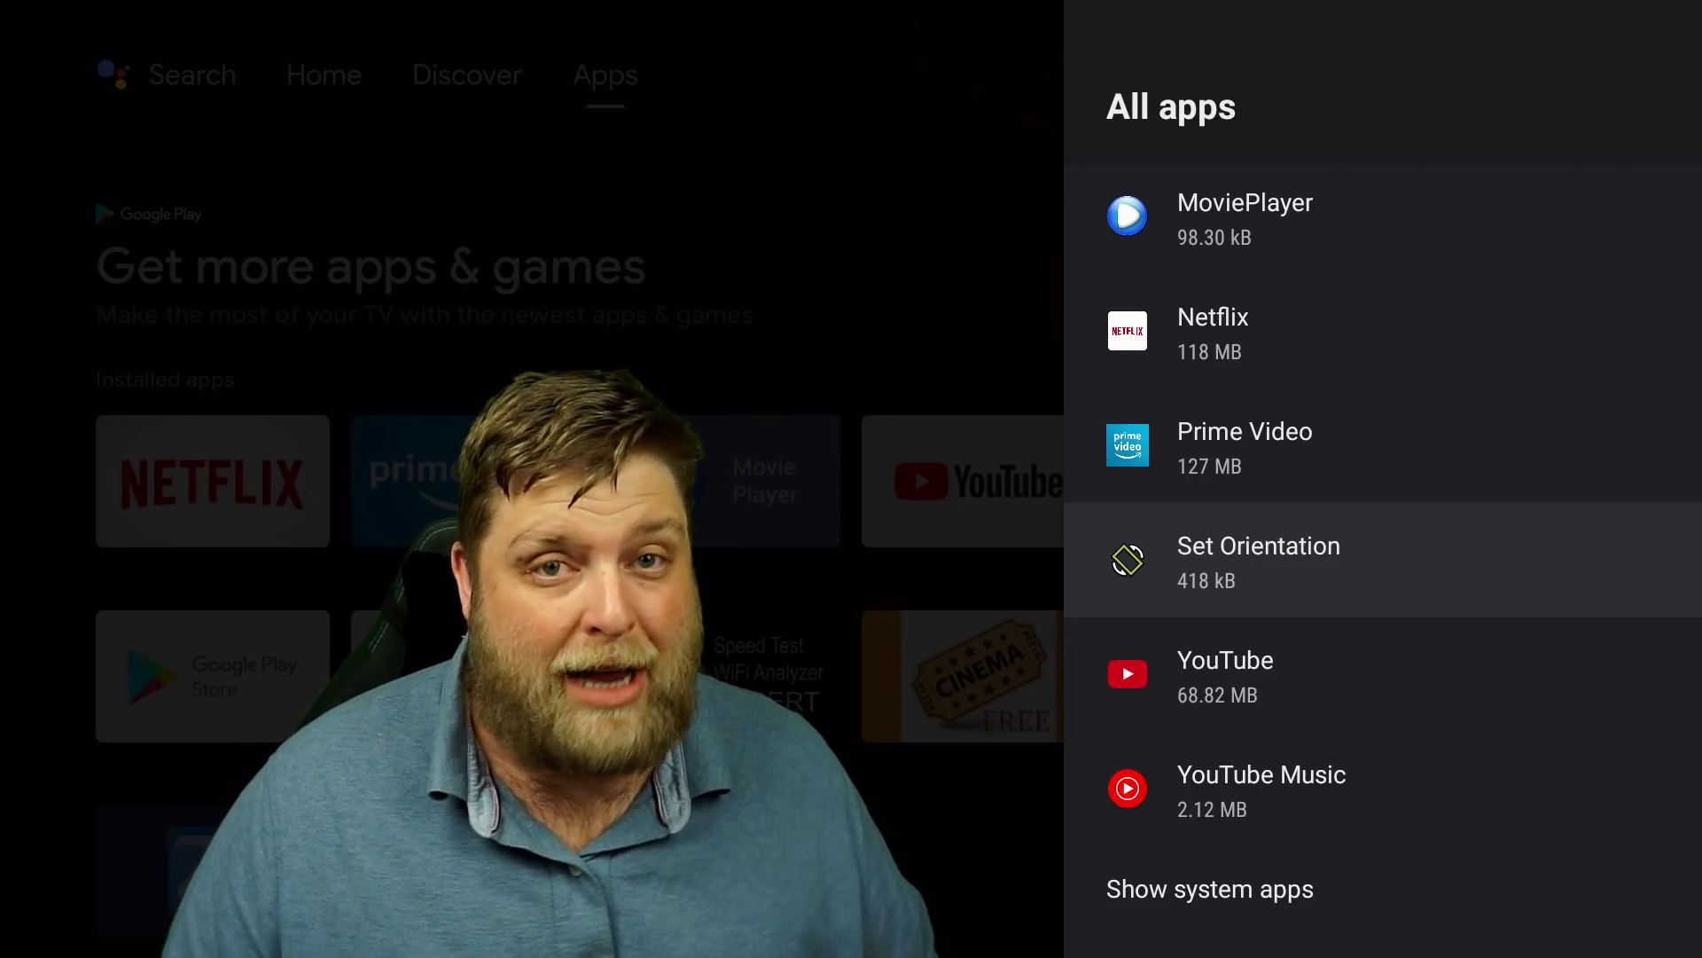
key(Down)
key(Down)
key(Down)
key(Return)
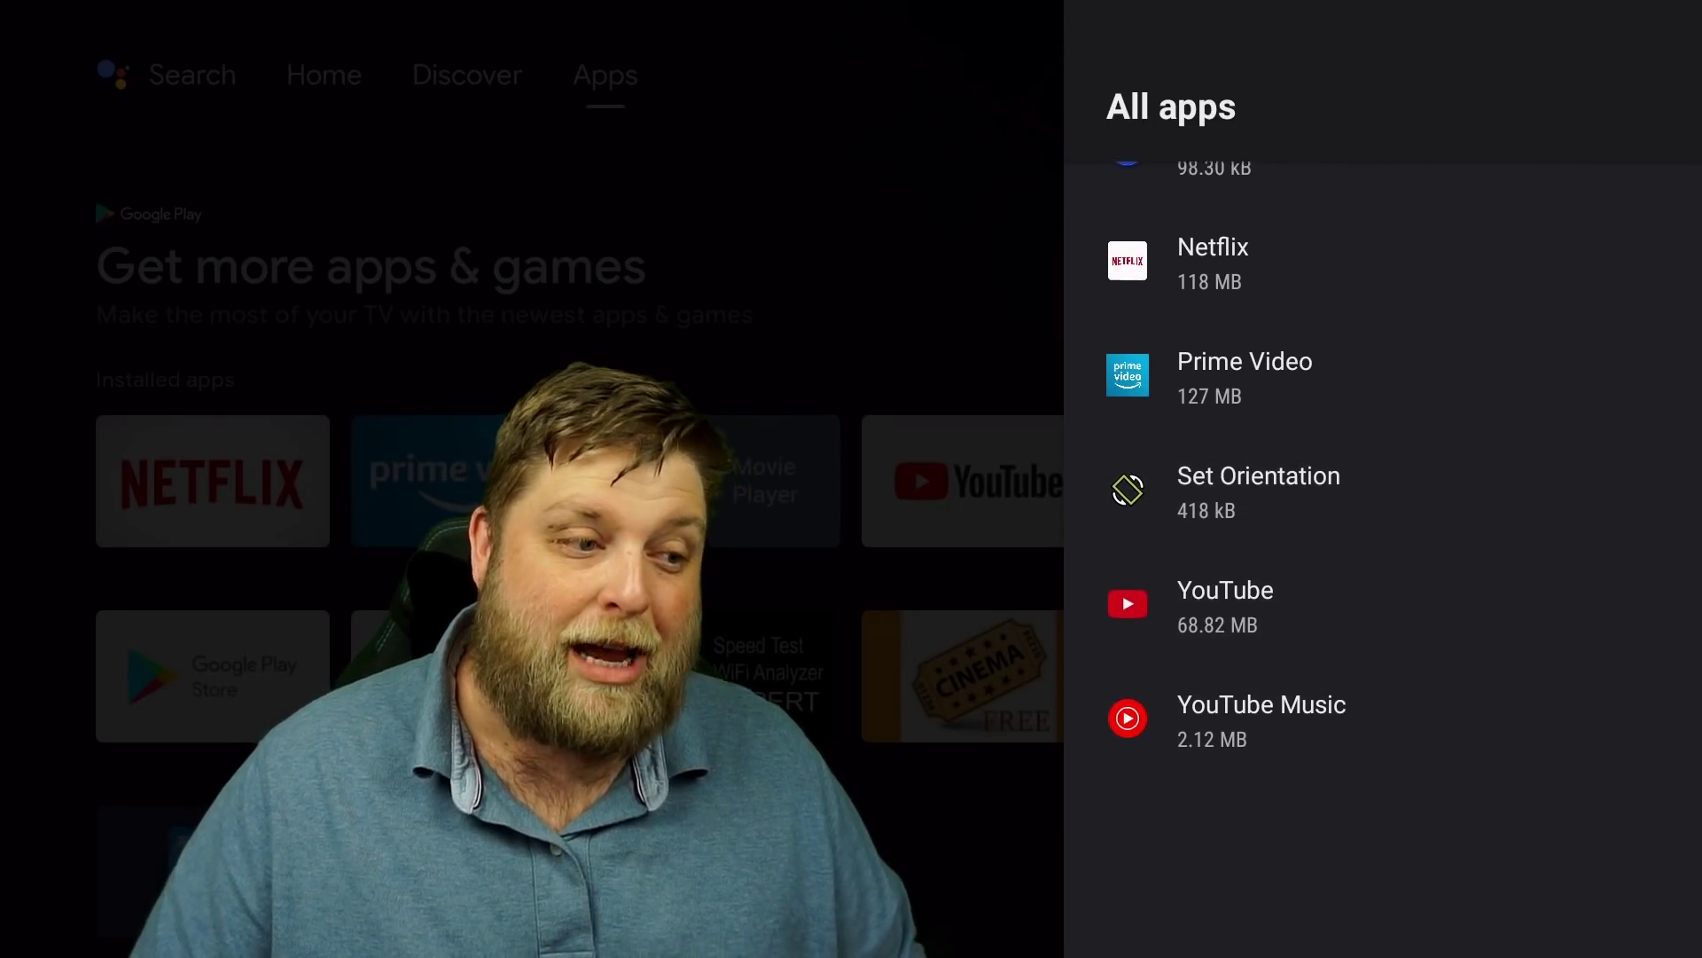
key(Down)
key(Down)
key(Down)
key(Down)
key(Down)
key(Down)
key(Down)
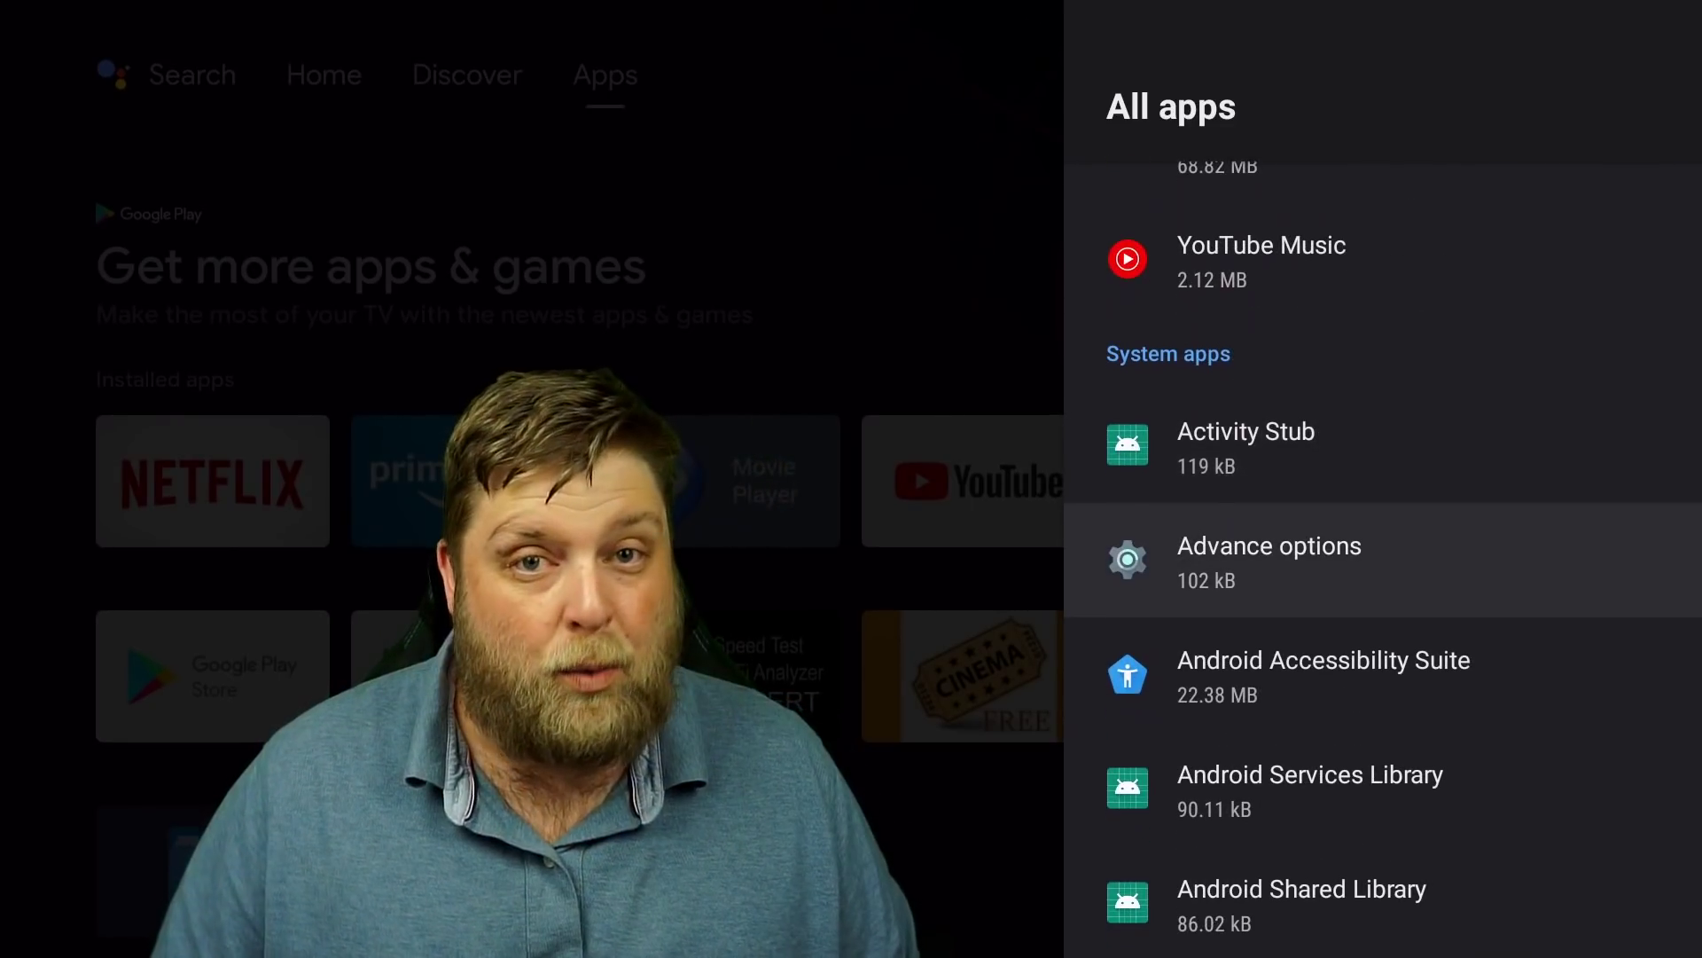
key(Down)
key(Down)
key(Down)
key(Down)
key(Down)
key(Down)
key(Down)
key(Down)
key(Down)
key(Down)
key(Down)
key(Down)
key(Down)
key(Down)
key(Down)
key(Down)
key(Down)
key(Down)
key(Down)
key(Down)
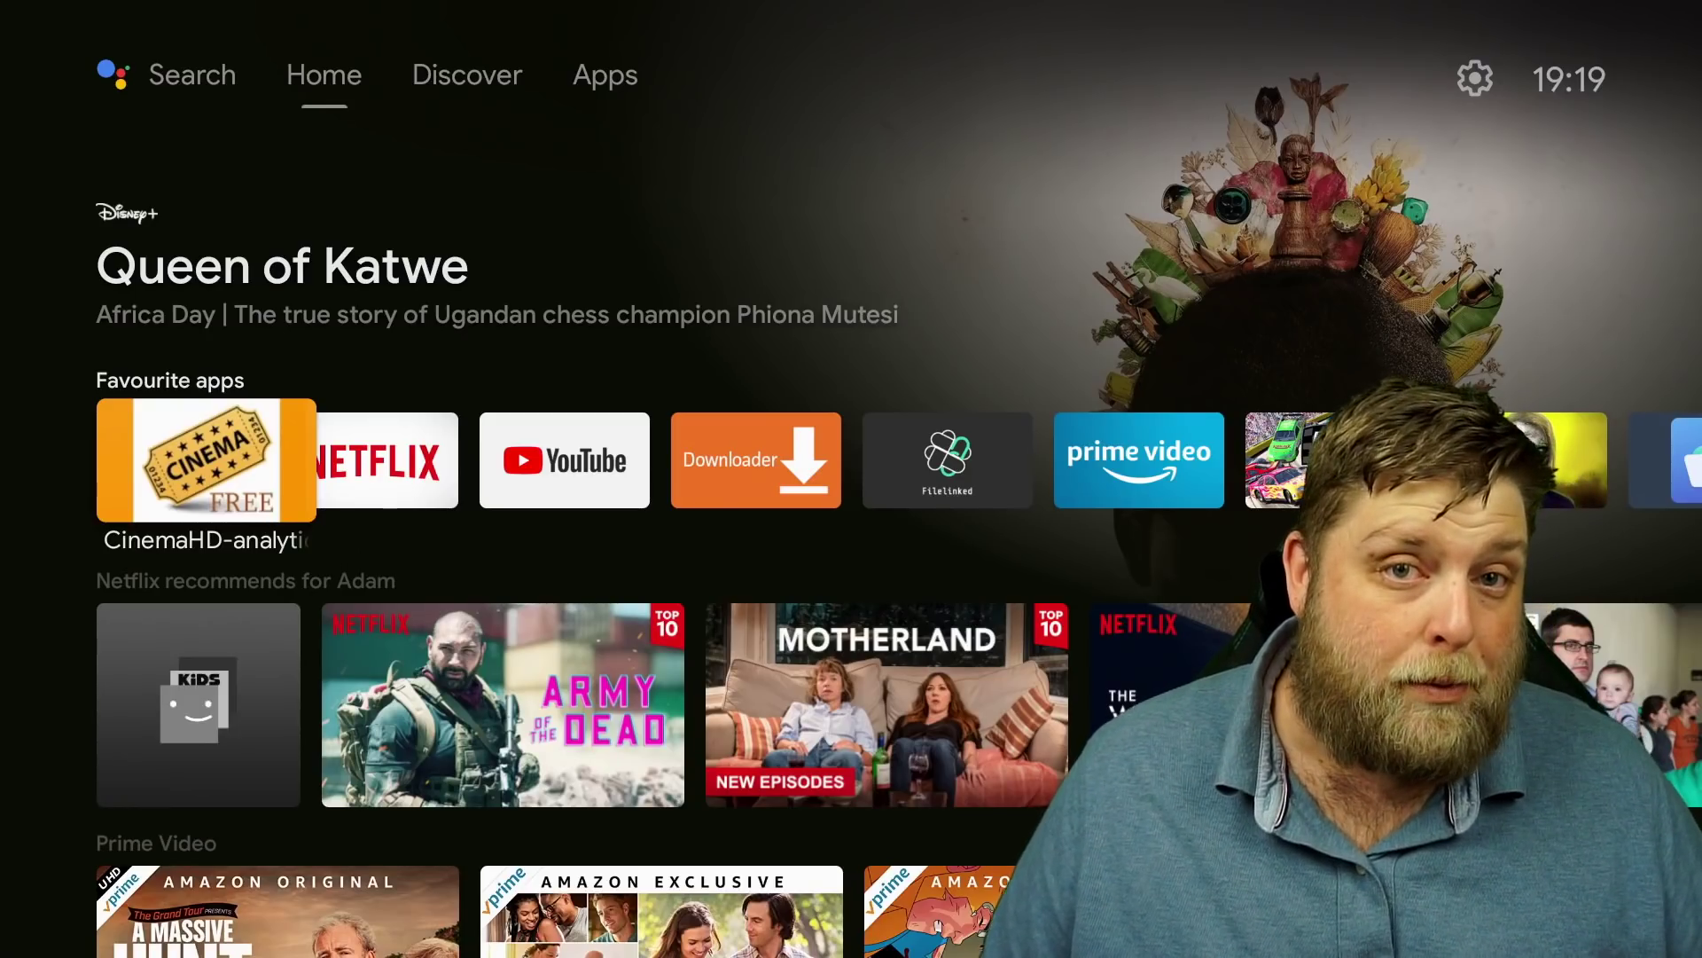
Voice-search Play Store for 'sideload launcher', install Chainfire's Sideload Launcher, and return Home
key(super)
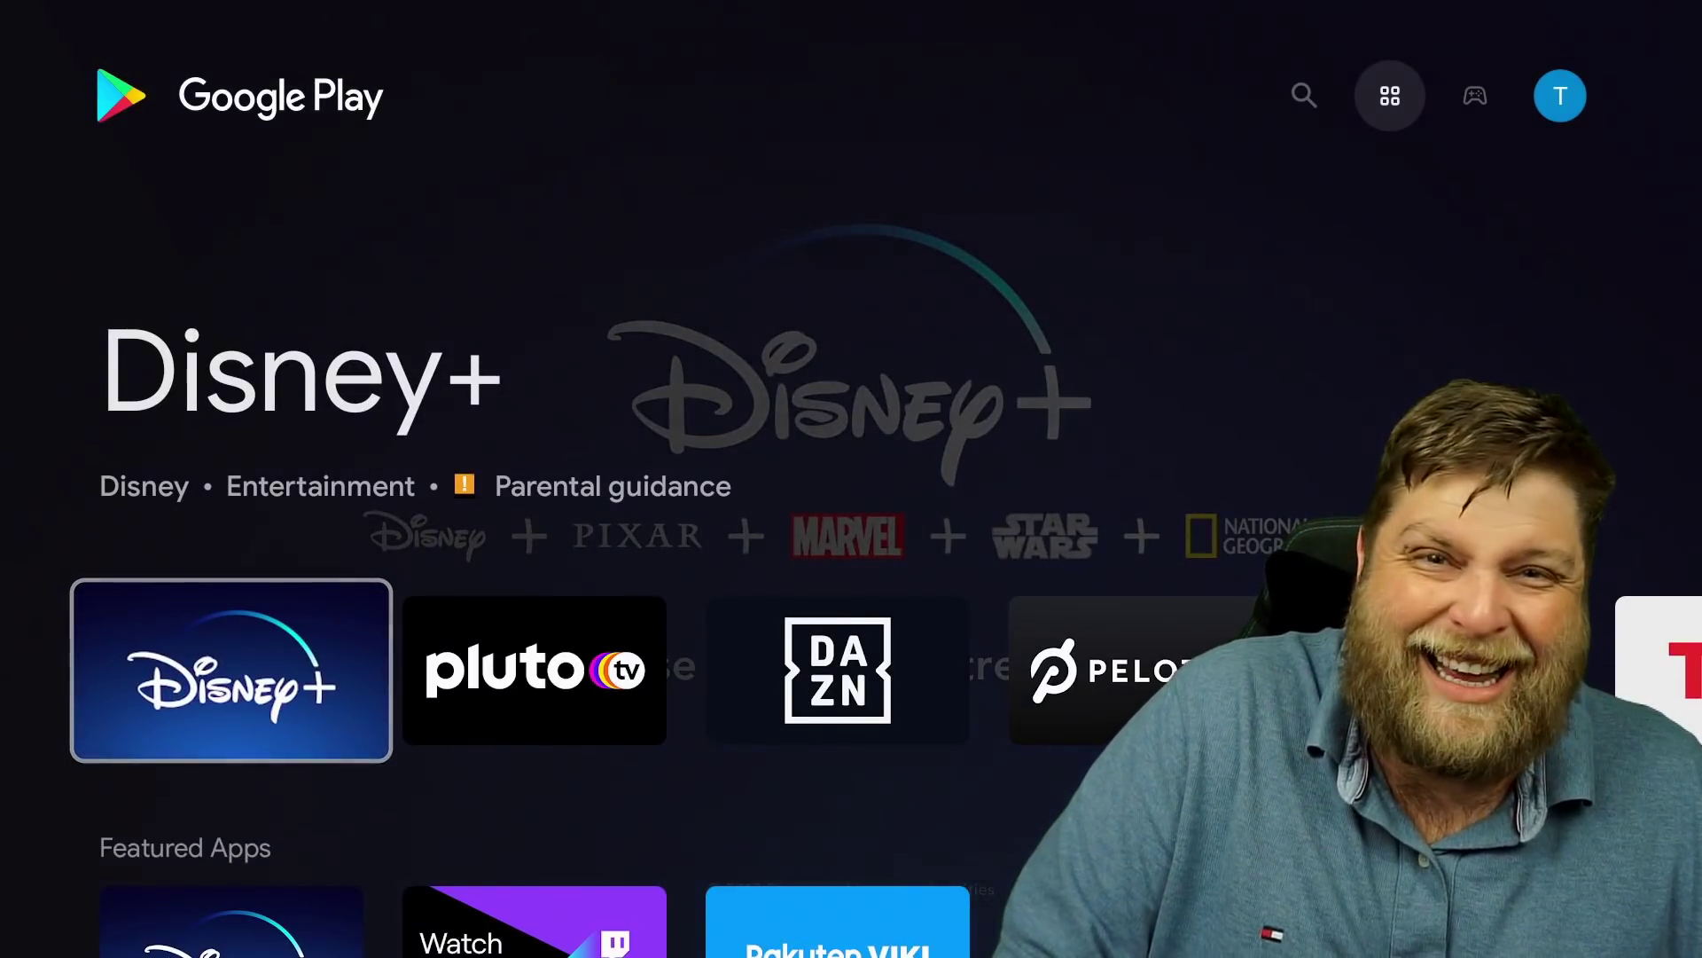
key(Up)
key(Left)
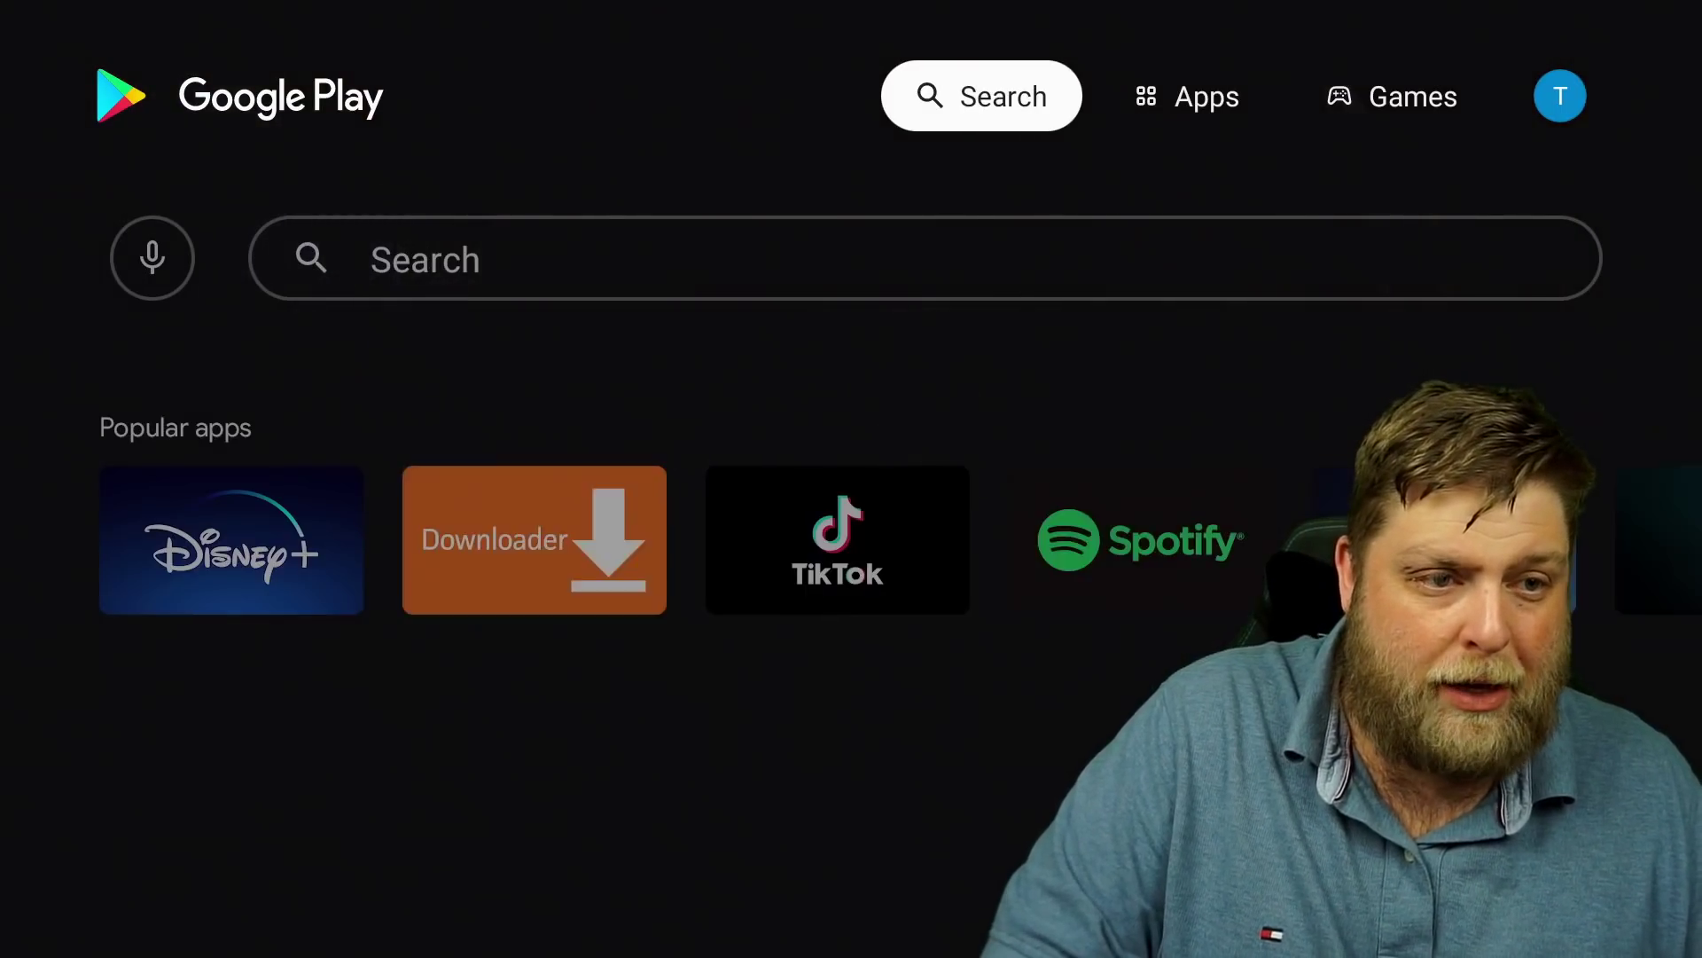
key(Down)
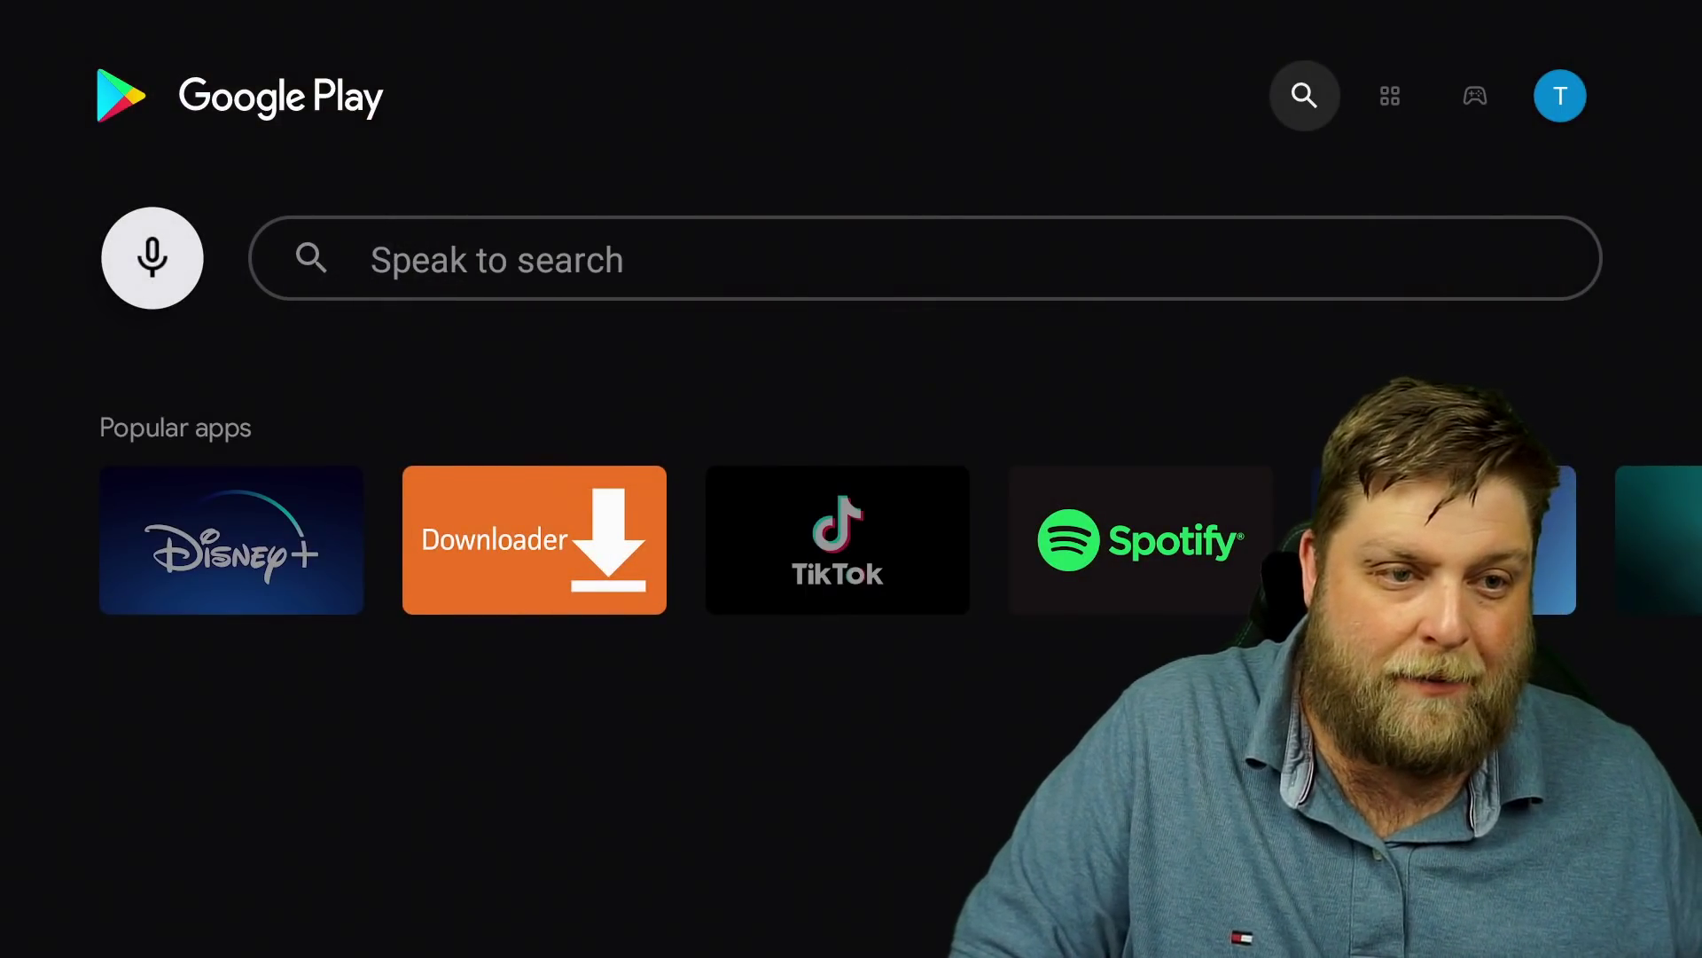
key(Return)
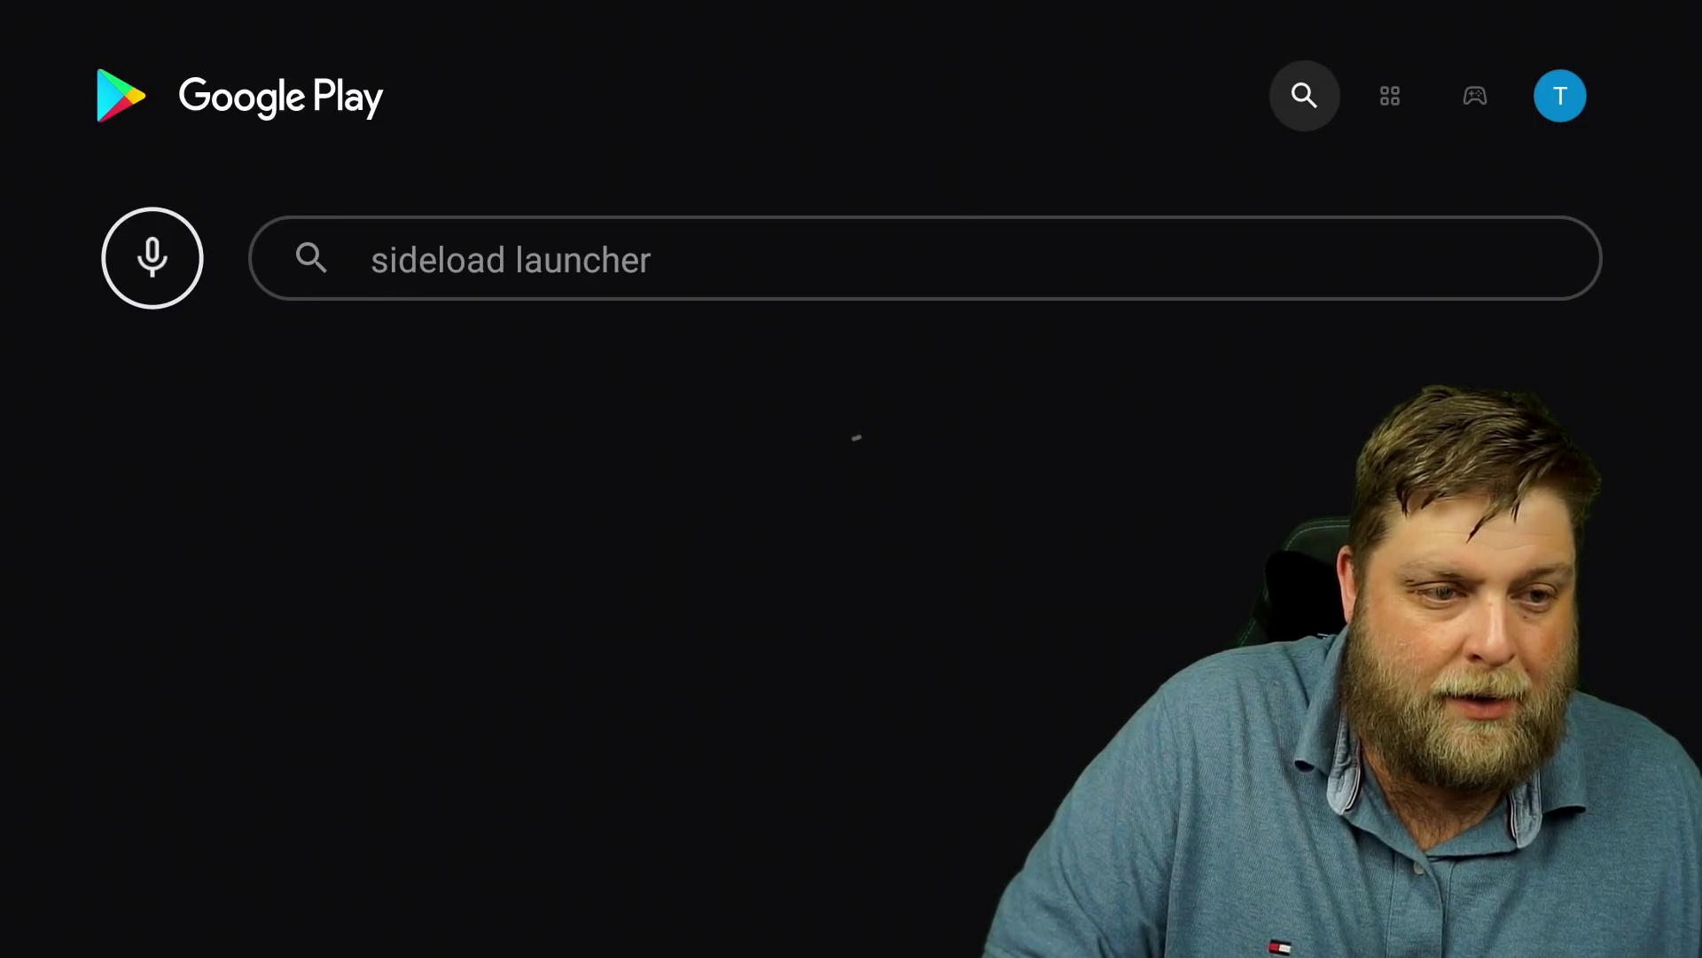
key(Return)
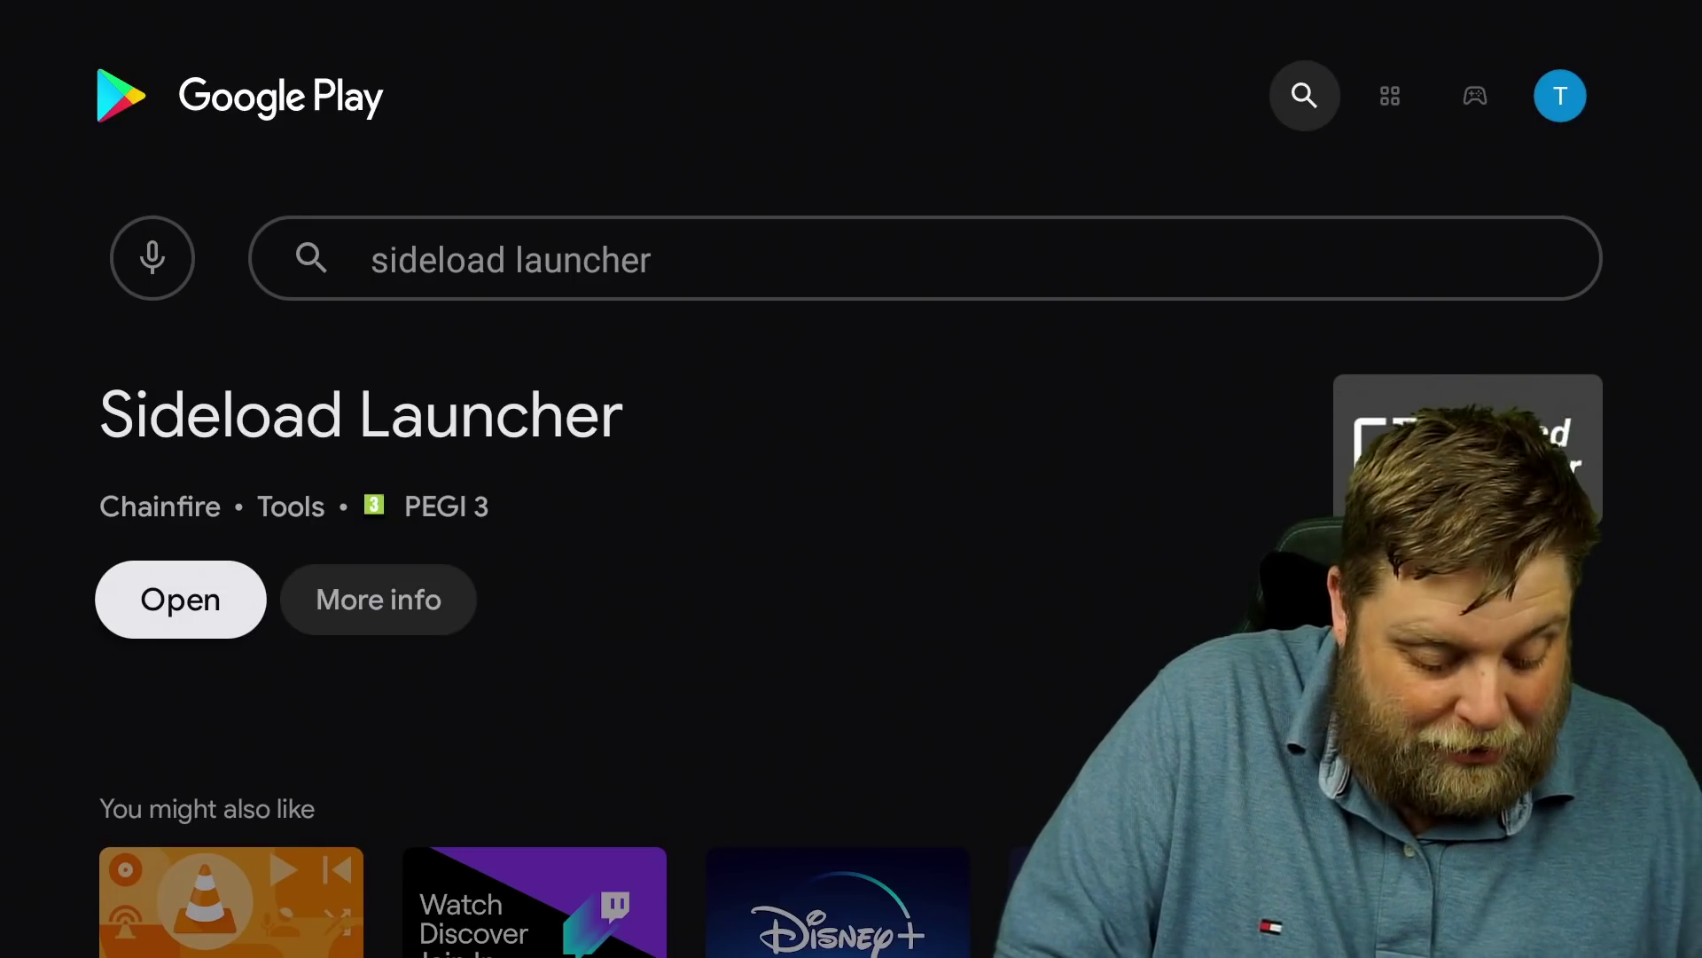
key(Home)
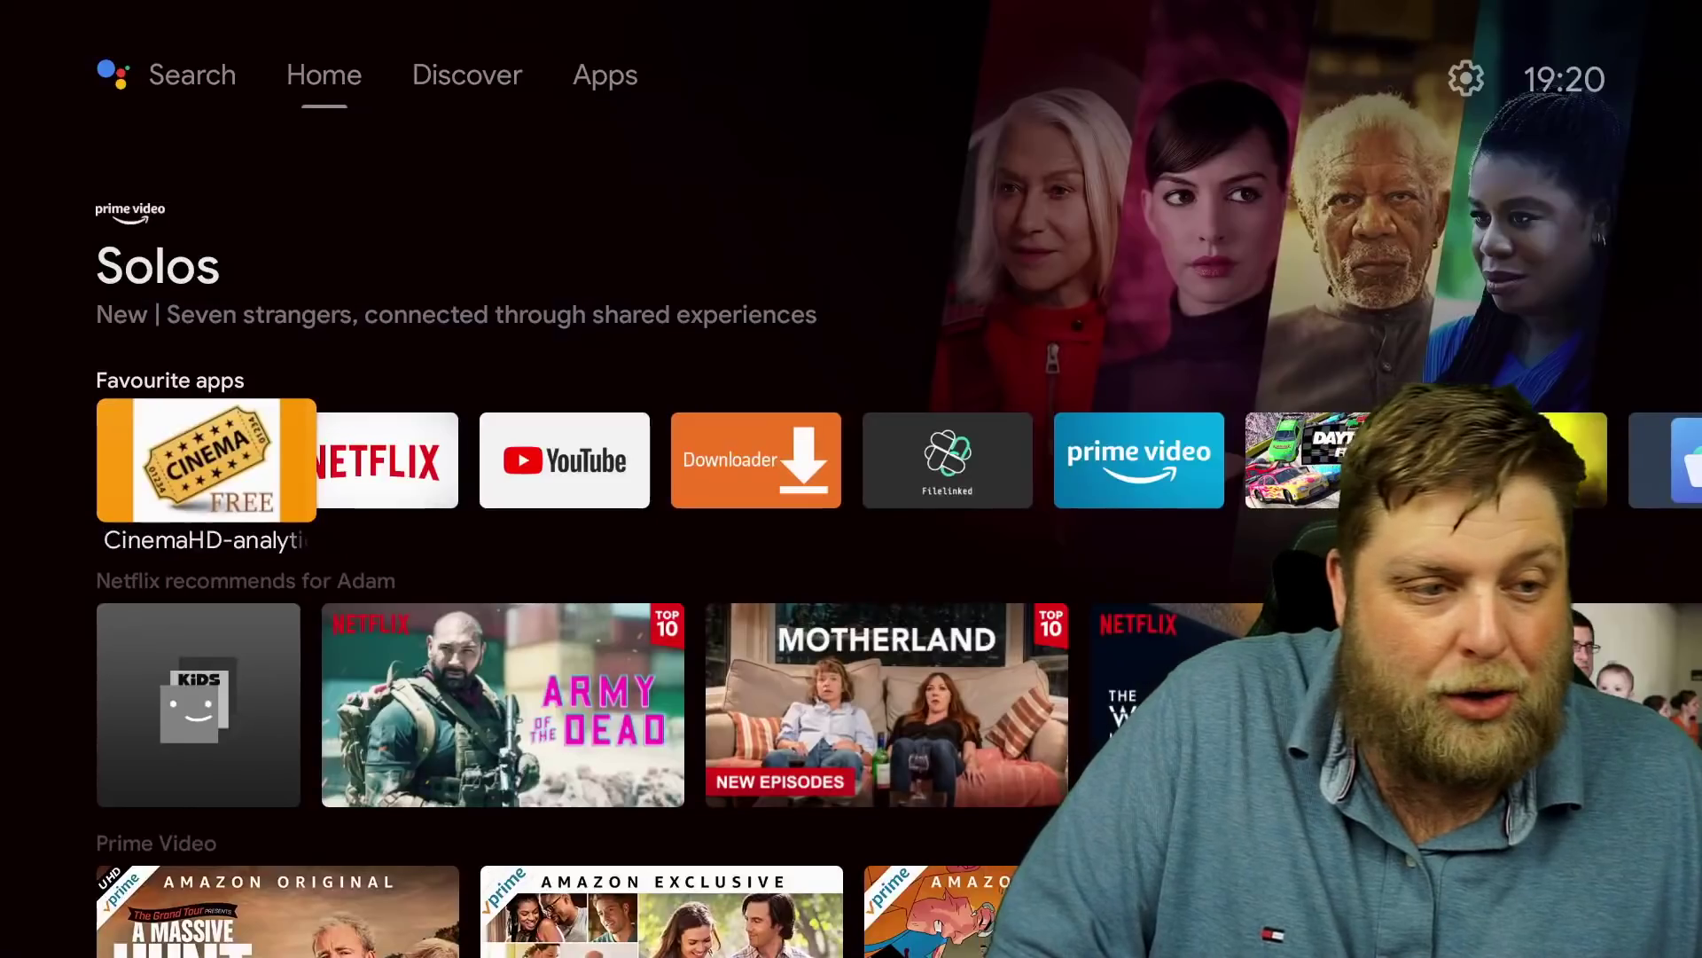
Add Sideload Launcher to the Favourite apps row from the + tile
key(Right)
key(Right)
key(Right)
key(Right)
key(Right)
key(Right)
key(Right)
key(Right)
key(Right)
key(Right)
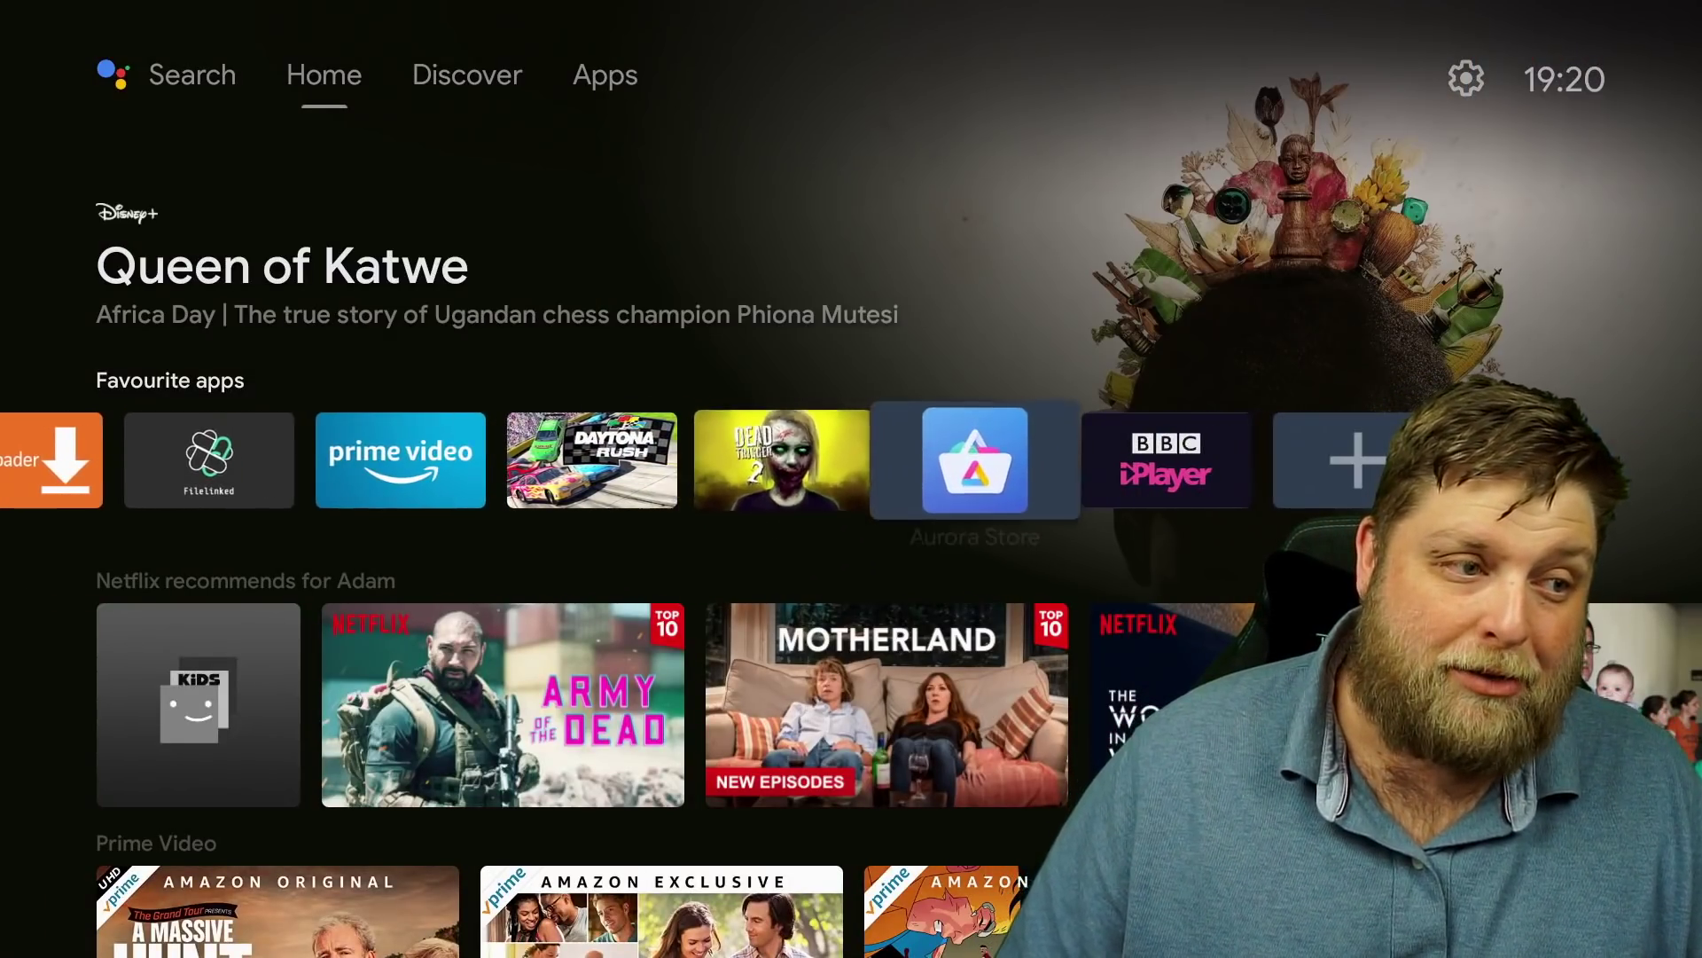
key(Return)
key(Down)
key(Down)
key(Down)
key(Down)
key(Down)
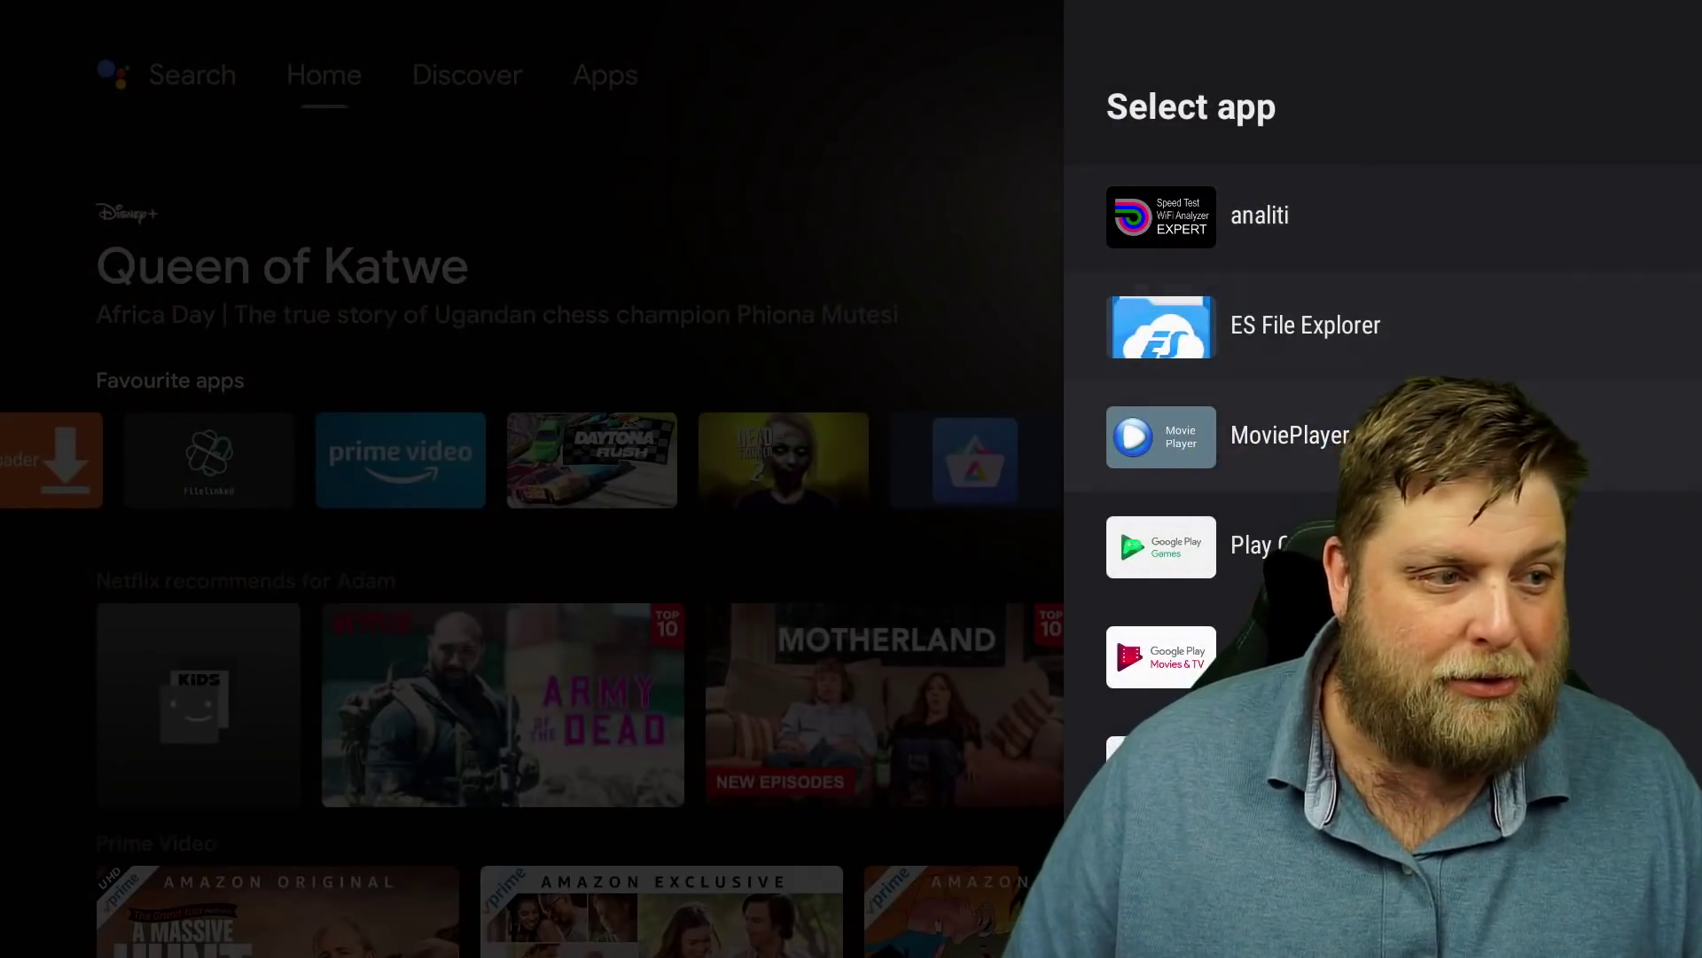
key(Down)
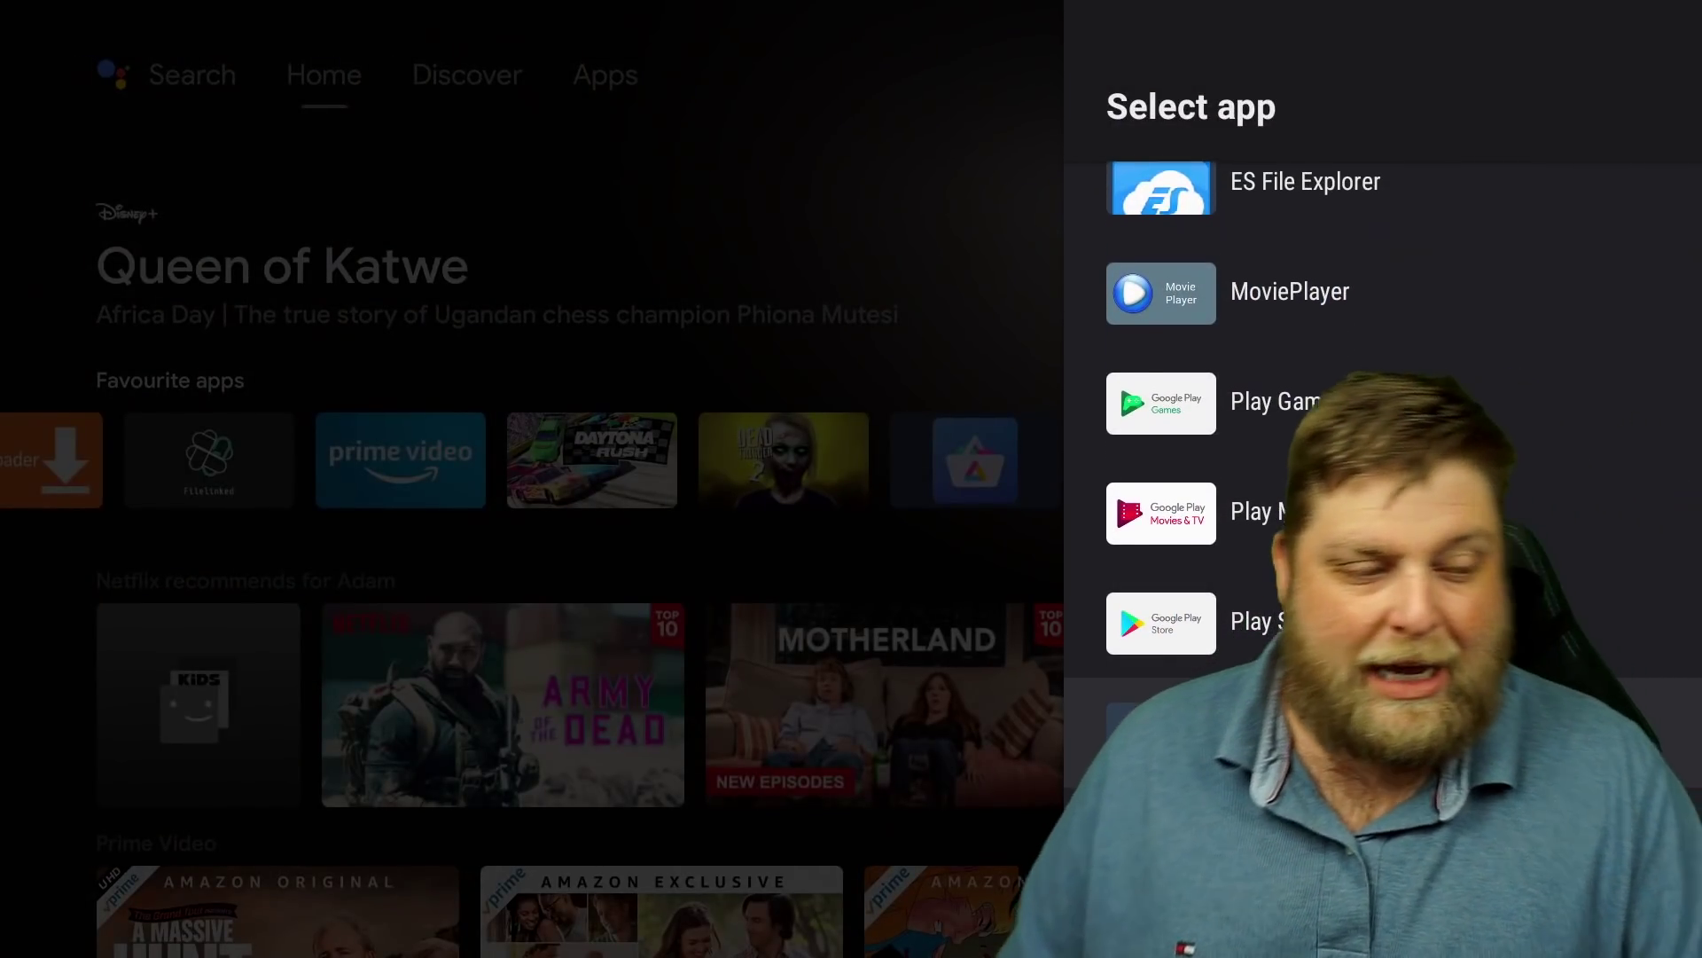
key(Down)
key(Up)
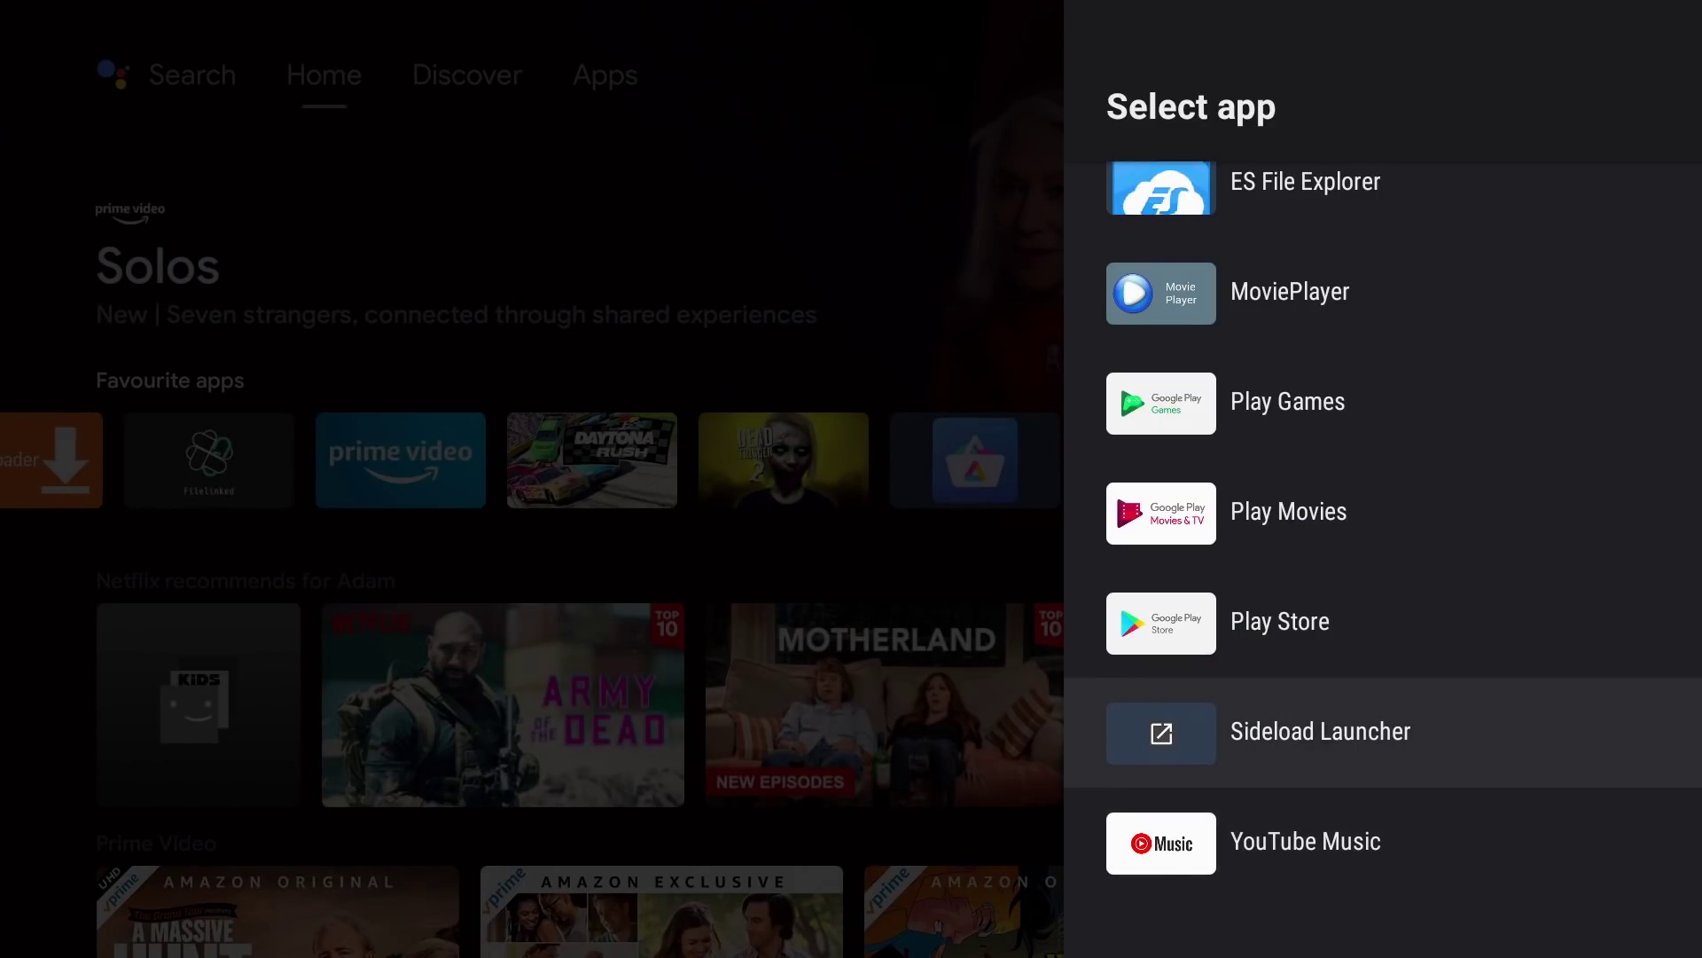
key(Return)
Move the Sideload Launcher favourite to the first slot, ahead of CinemaHD
key(Return)
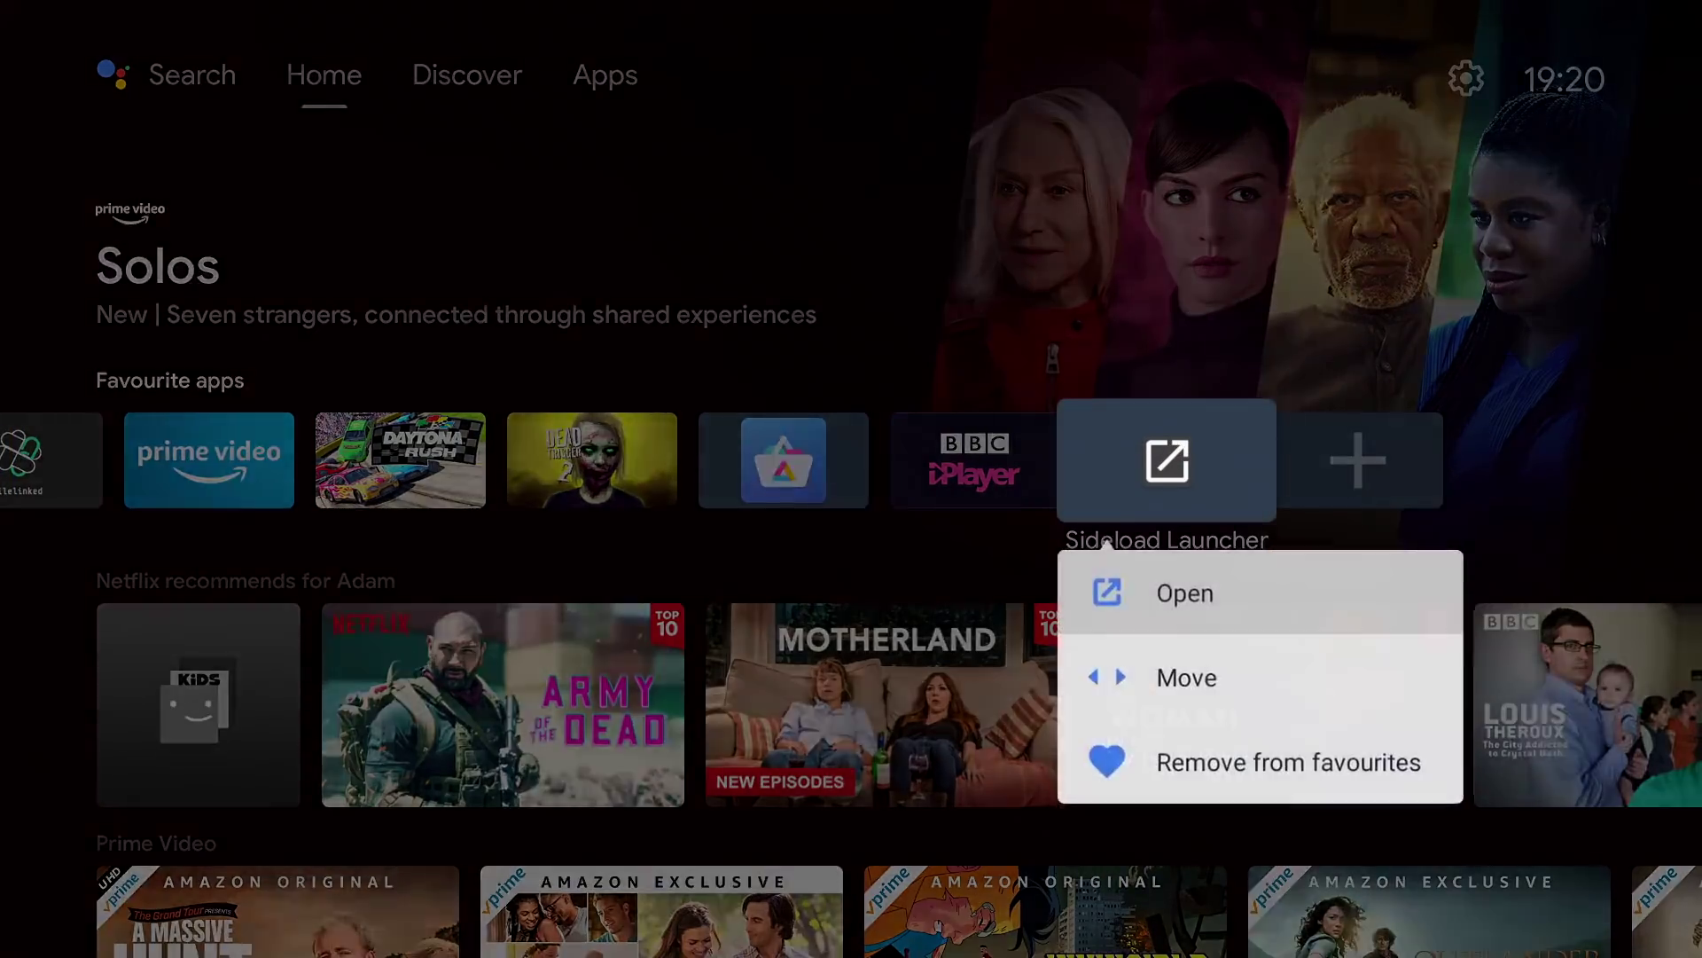
key(Down)
key(Return)
key(Left)
key(Left)
key(Left)
key(Left)
key(Left)
key(Left)
key(Left)
key(Left)
key(Left)
key(Left)
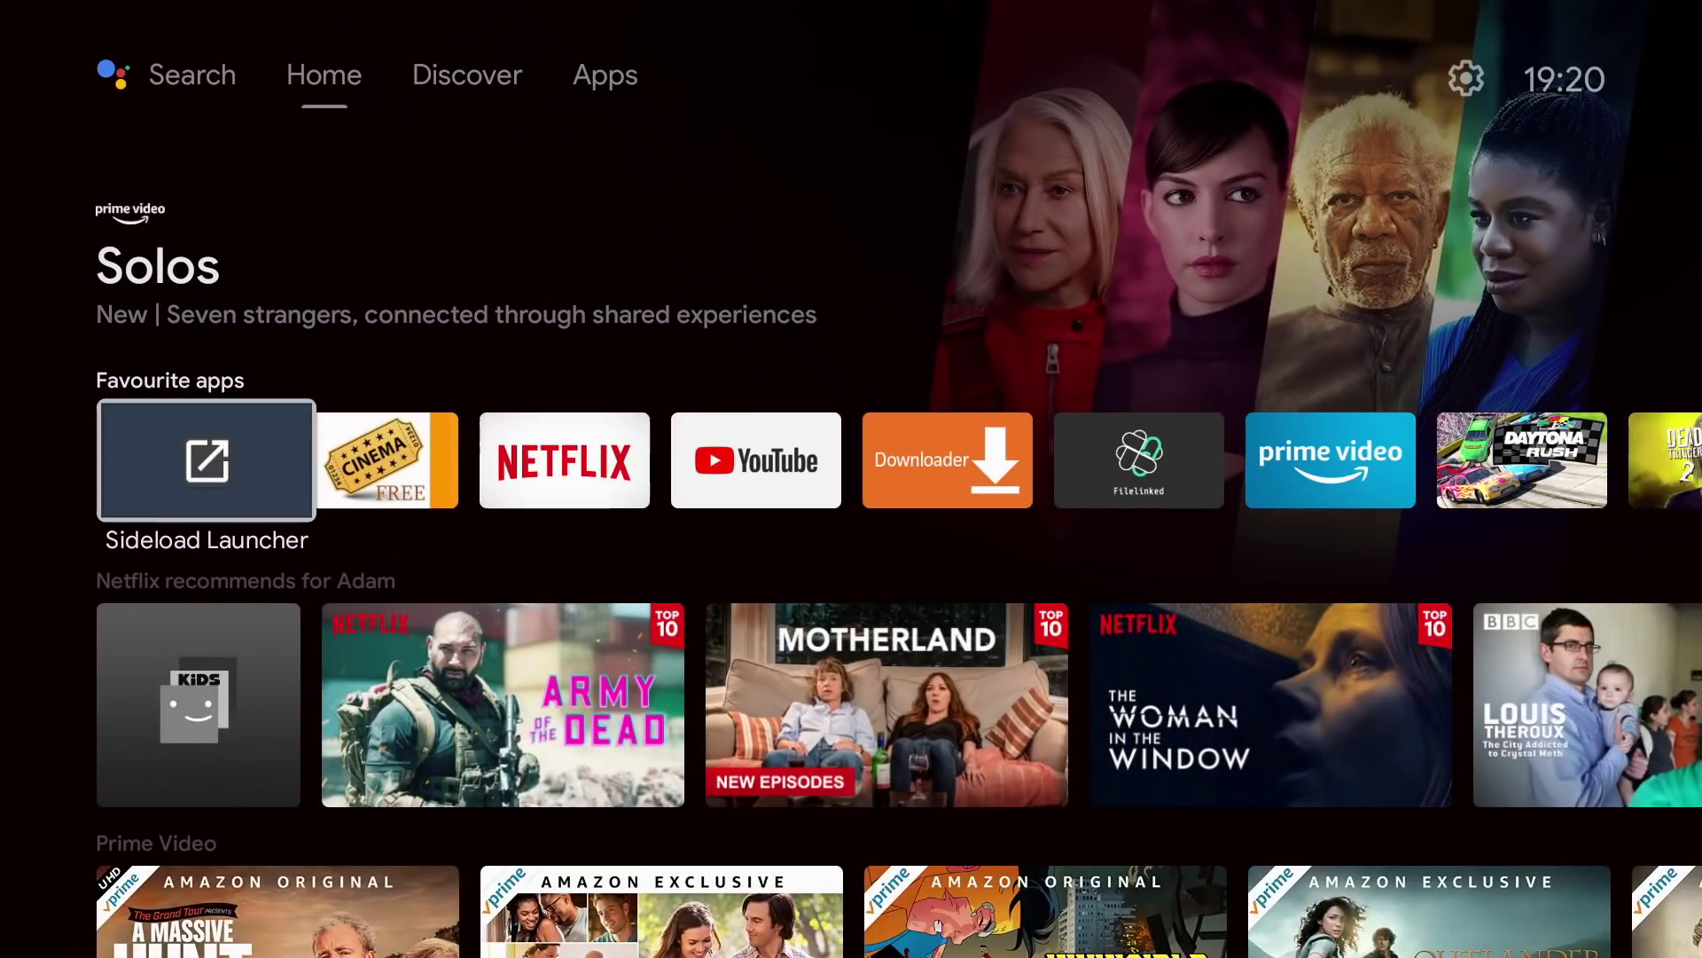
key(Return)
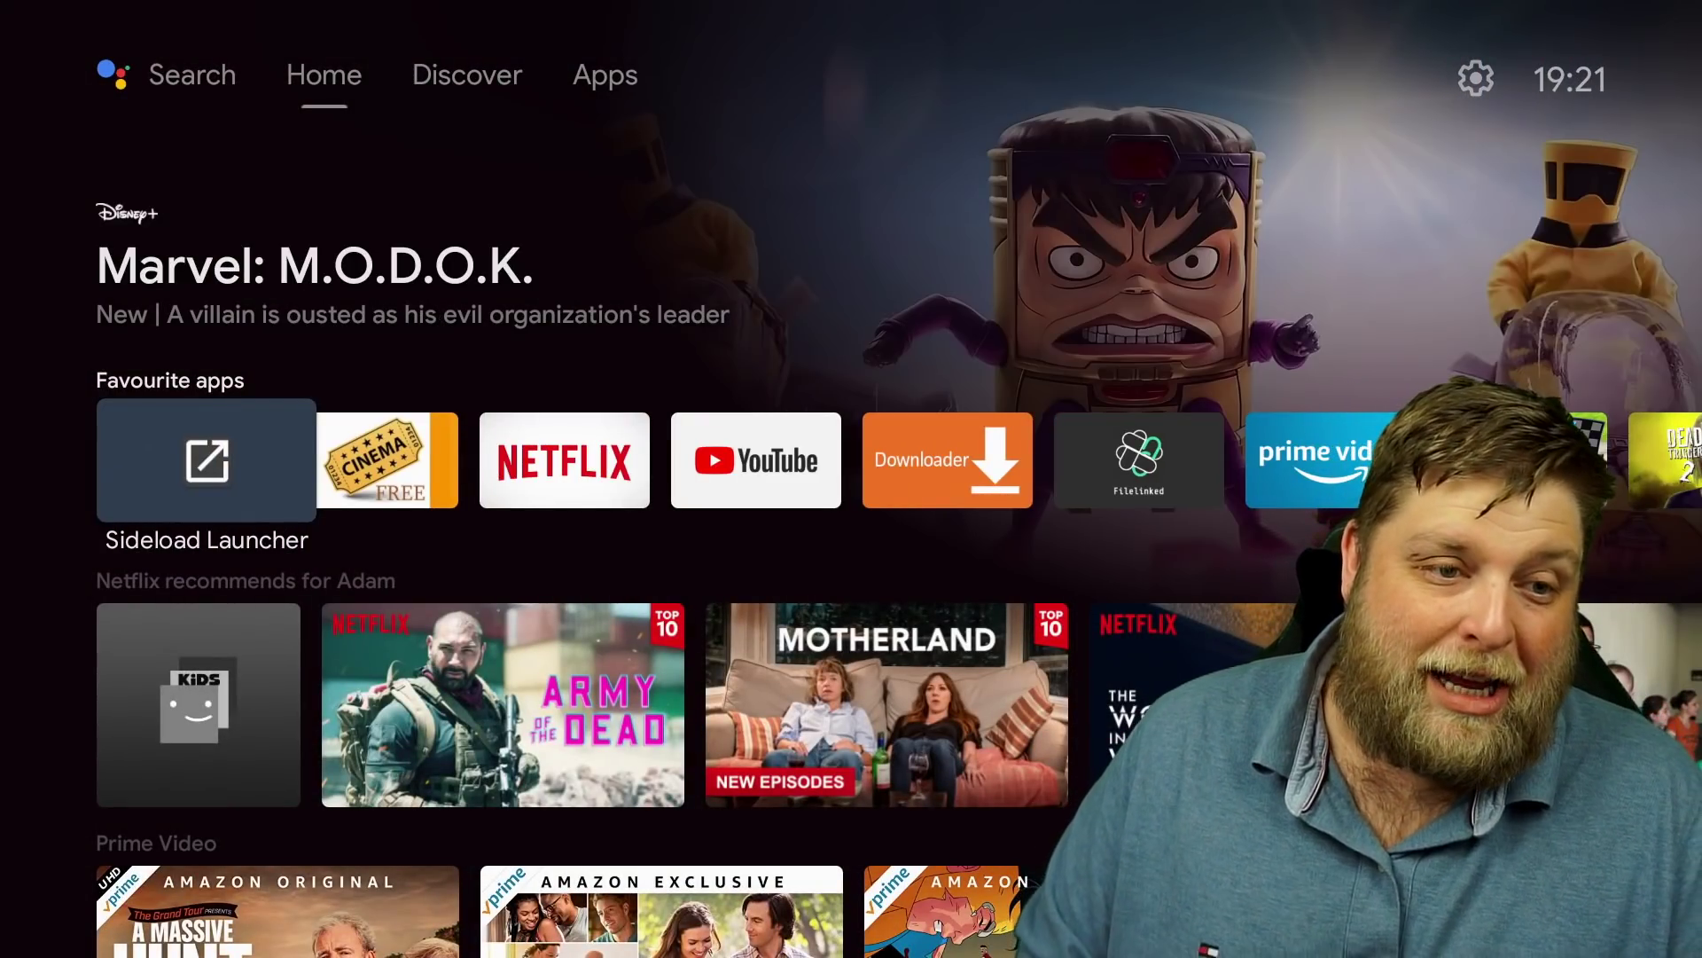
Open Sideload Launcher and dismiss the older-Android compatibility warning
key(Return)
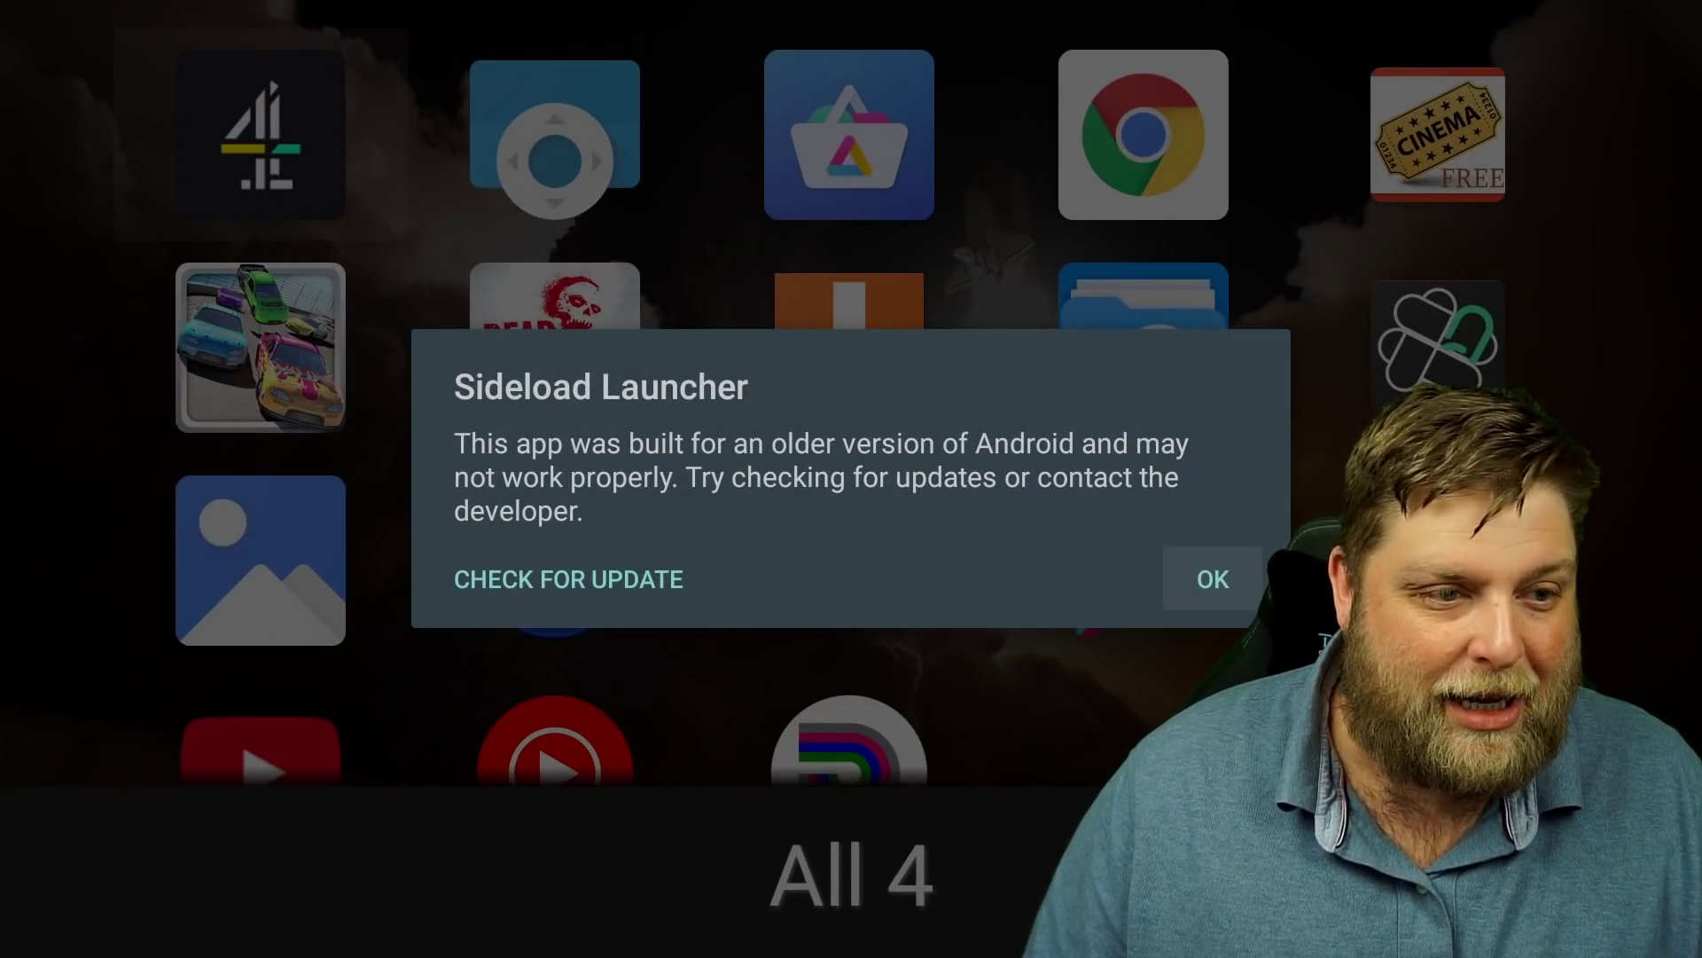
key(Left)
key(Right)
key(Return)
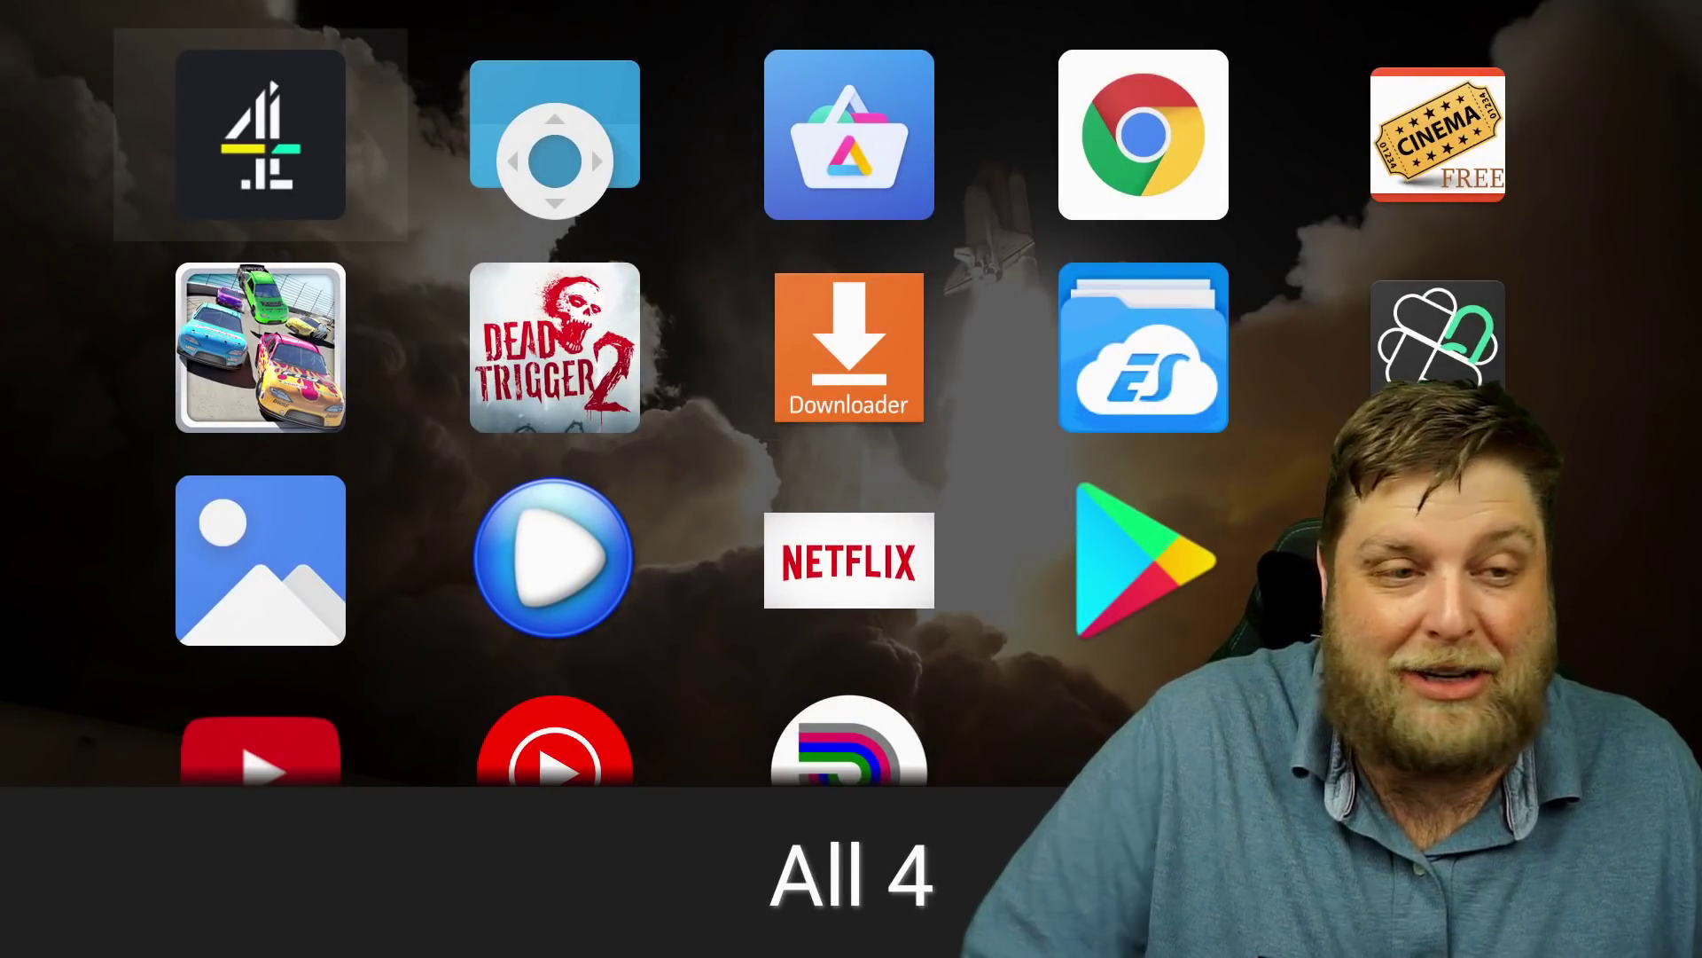
Browse the app grid past Daytona Rush, Chrome, MoviePlayer, ES File Explorer and Dead Trigger 2
key(Down)
key(Down)
key(Down)
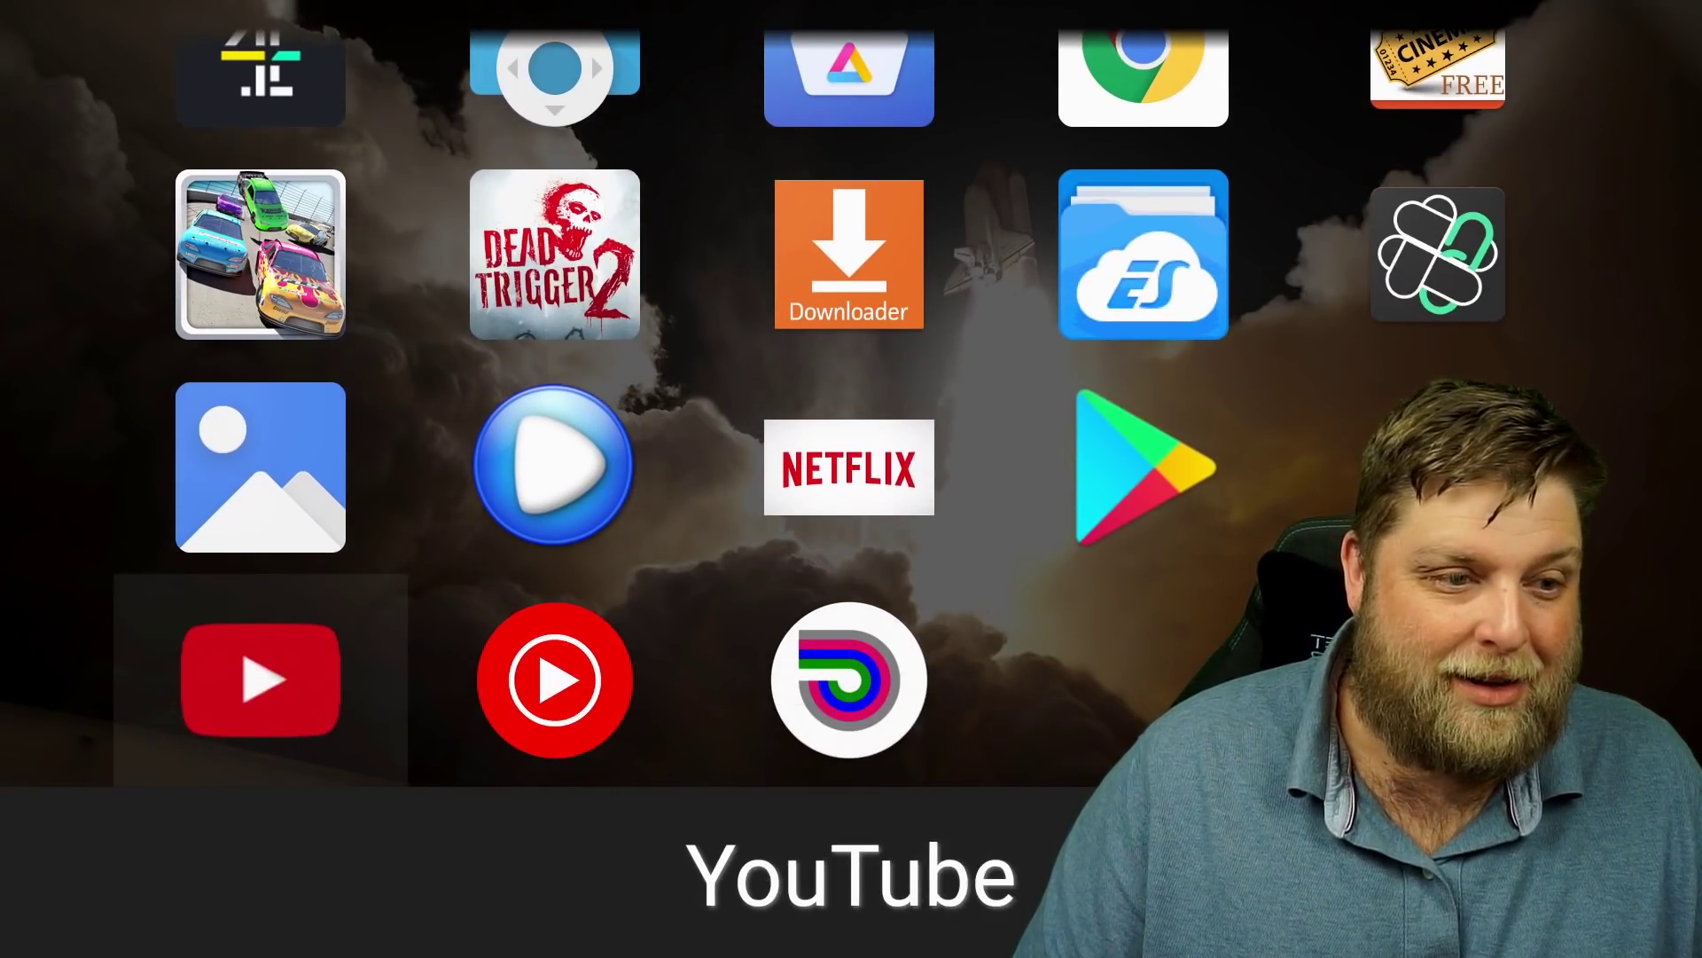
key(Up)
key(Up)
key(Right)
key(Right)
key(Right)
key(Up)
key(Down)
key(Left)
key(Left)
key(Down)
key(Right)
key(Right)
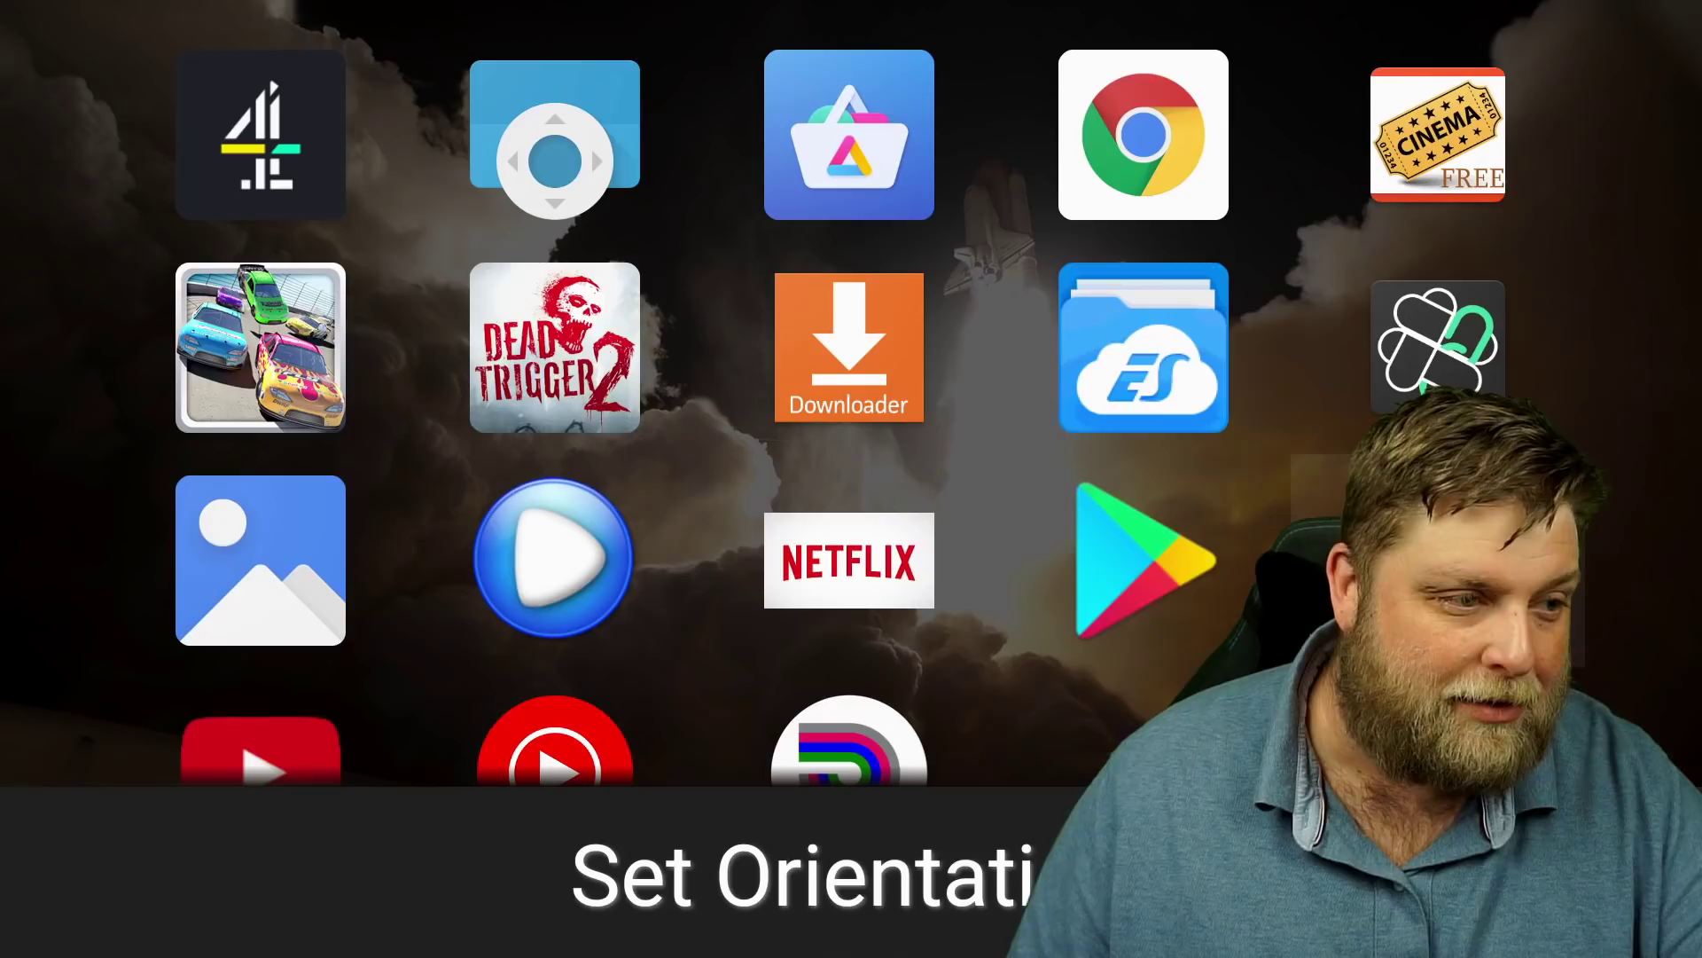
key(Left)
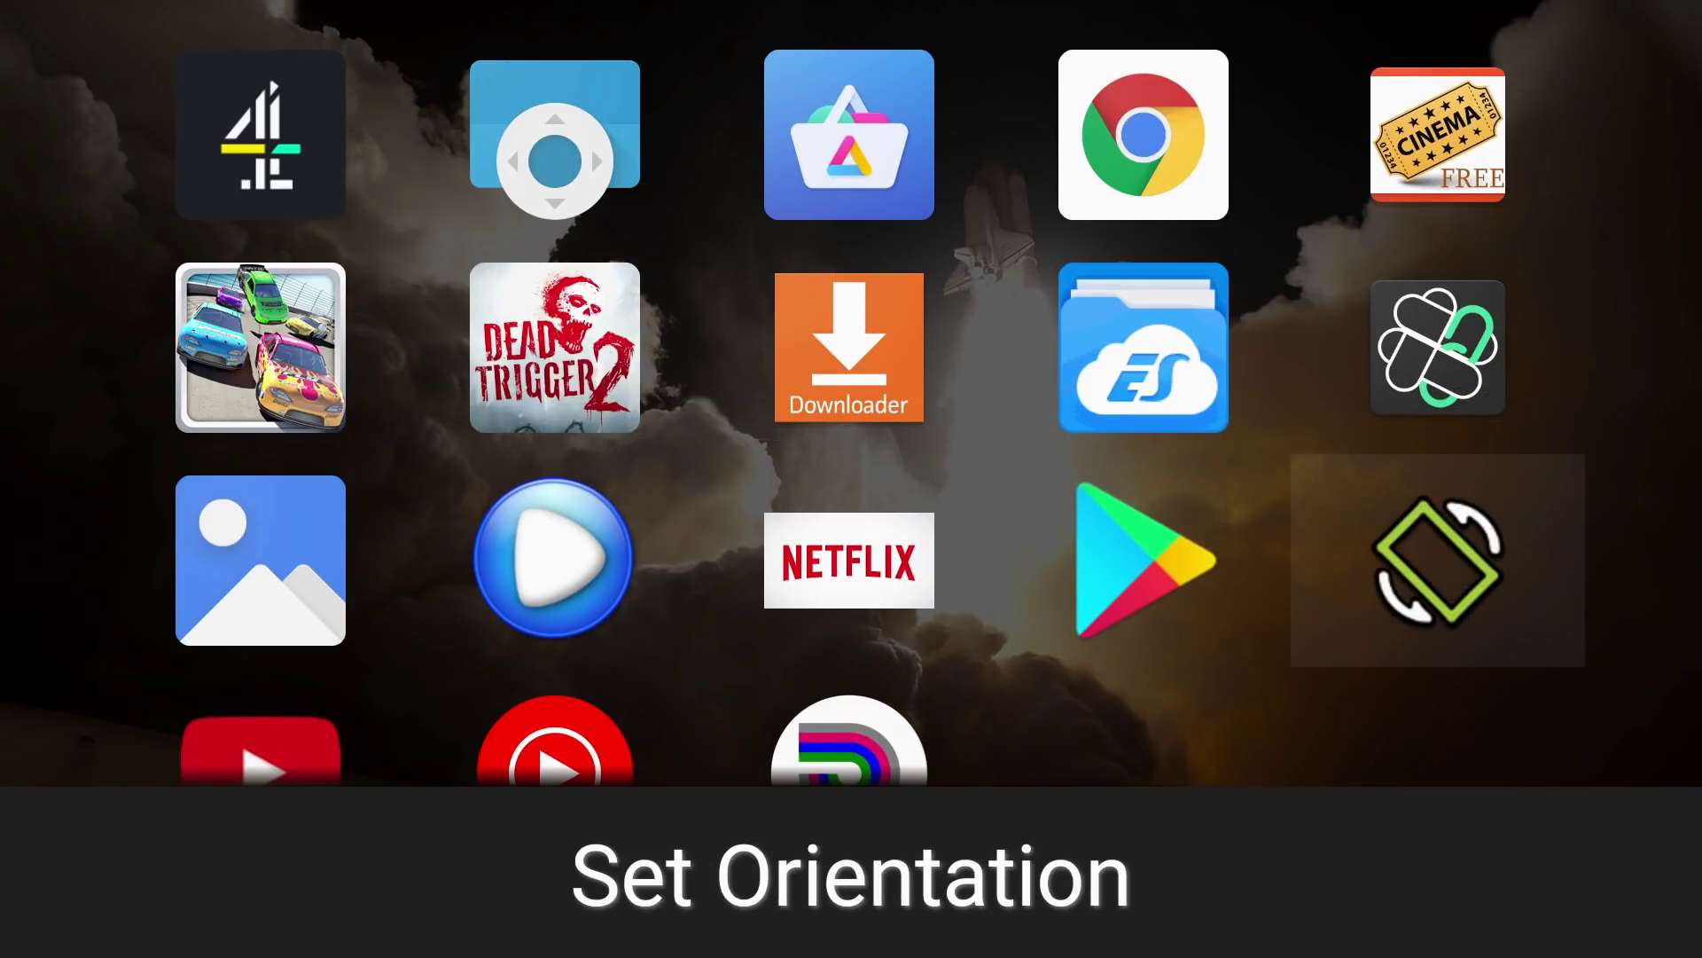
key(Left)
key(Left)
key(Left)
key(Up)
key(Up)
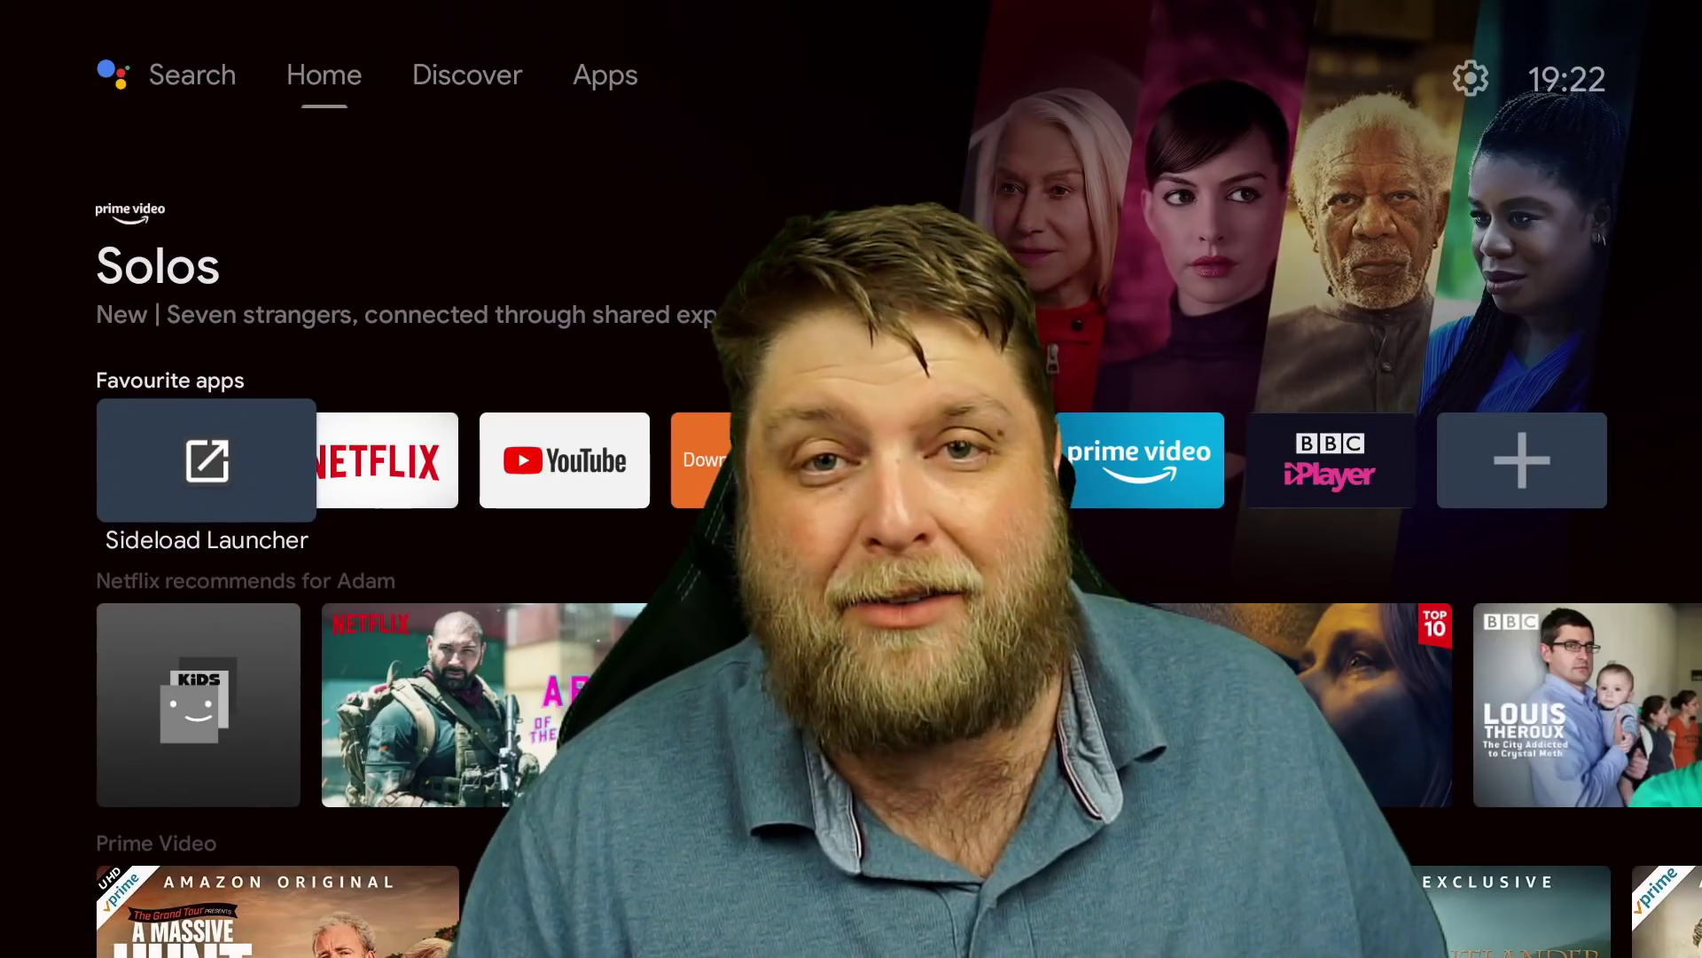
key(Right)
key(Right)
key(Right)
key(Right)
key(Right)
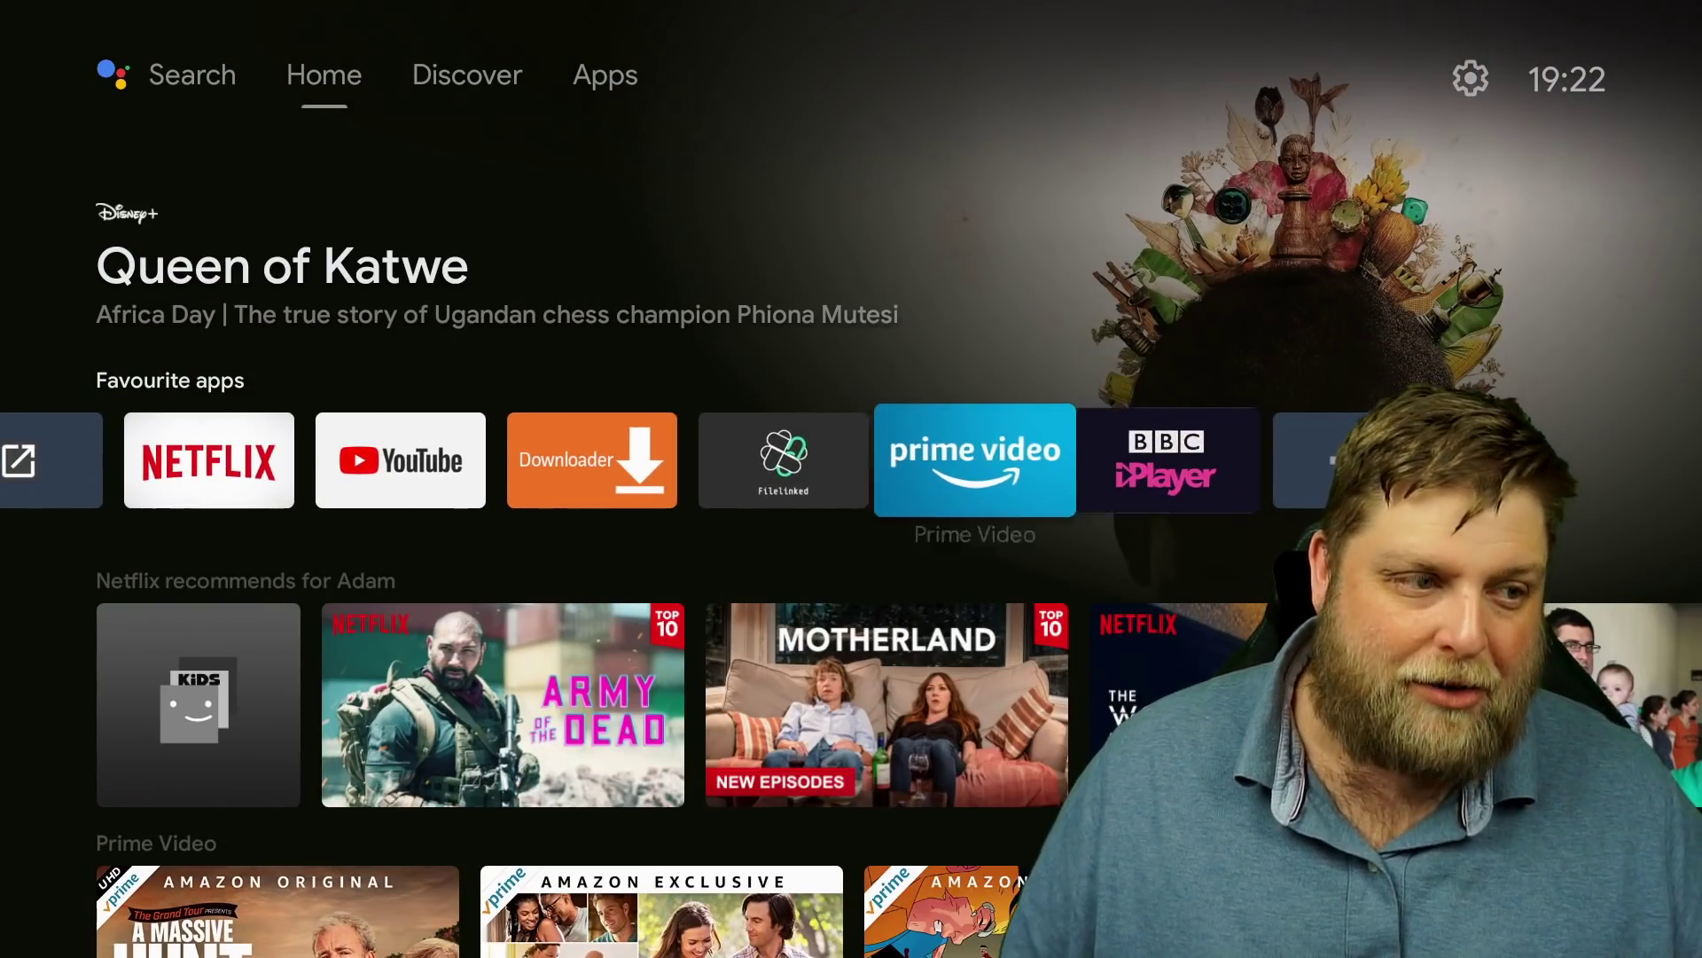
key(Right)
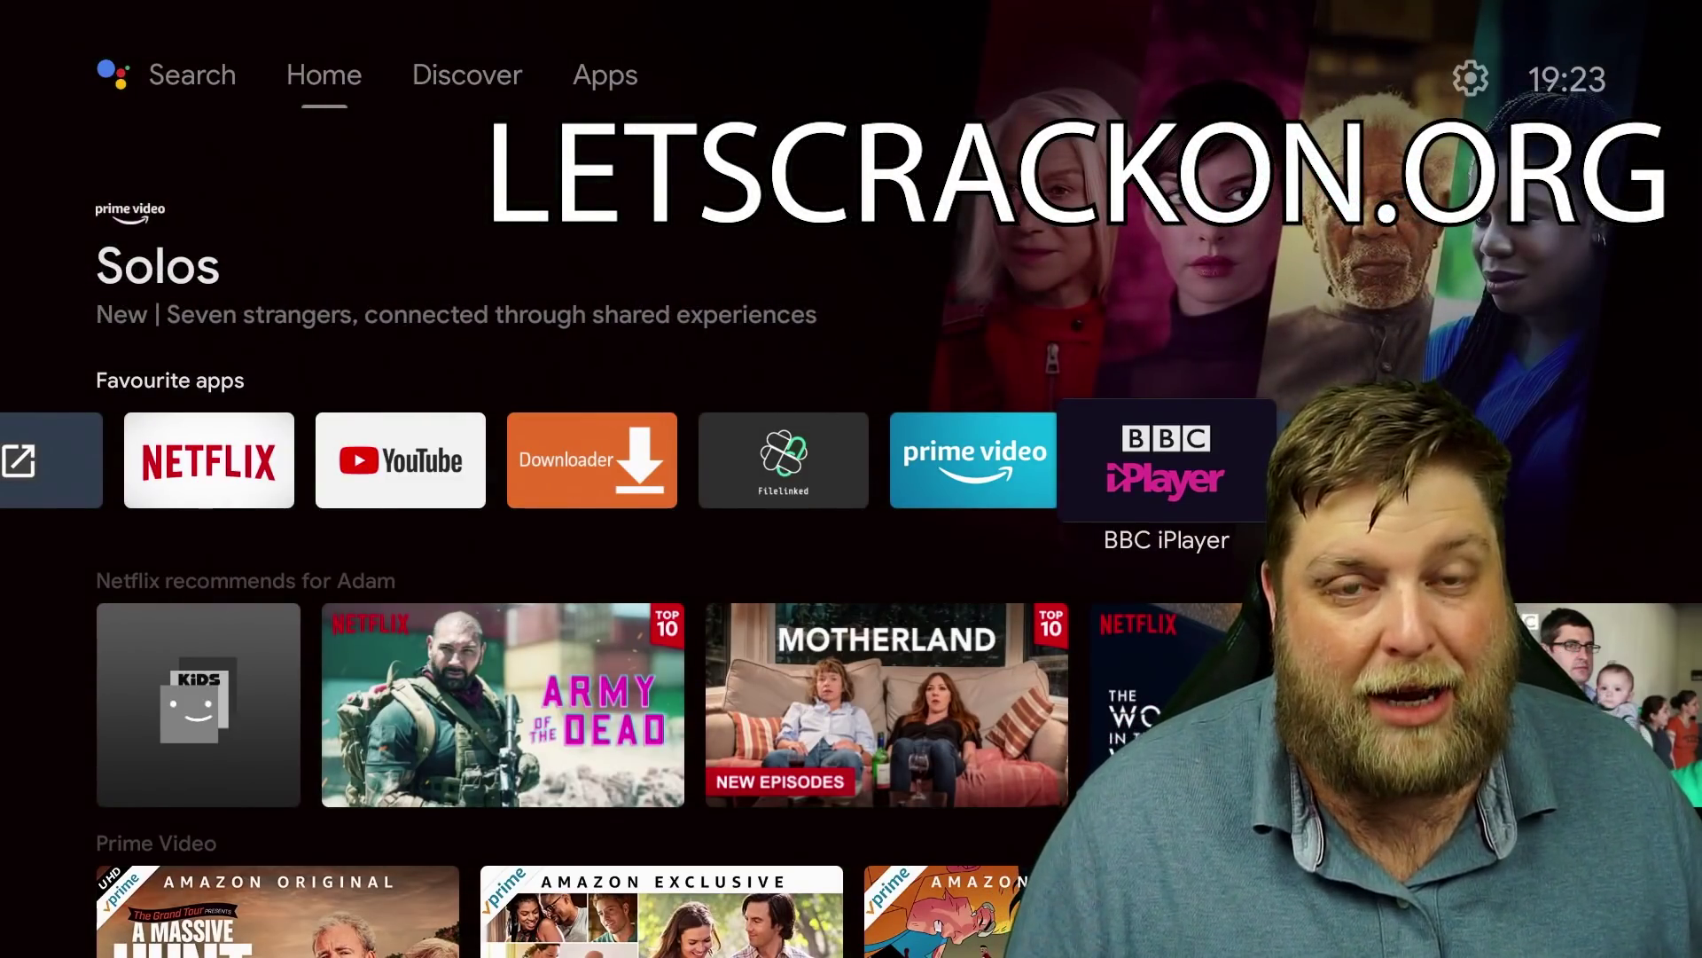
key(Left)
key(Left)
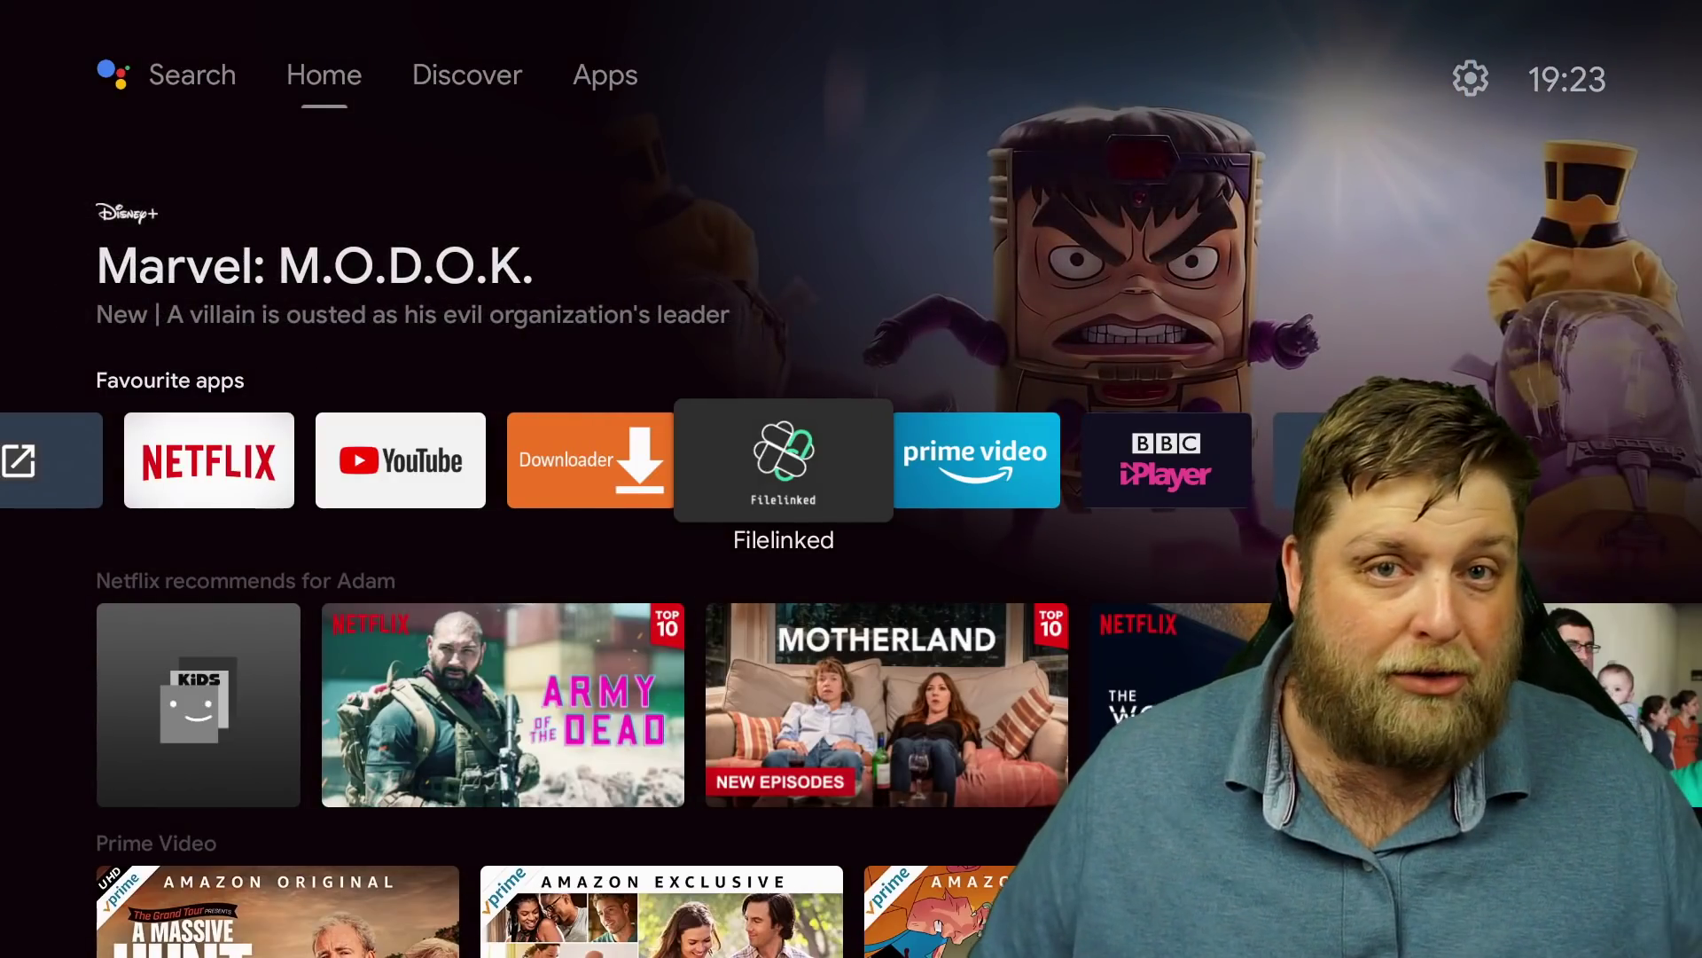
key(Left)
key(Left)
key(Left)
key(Left)
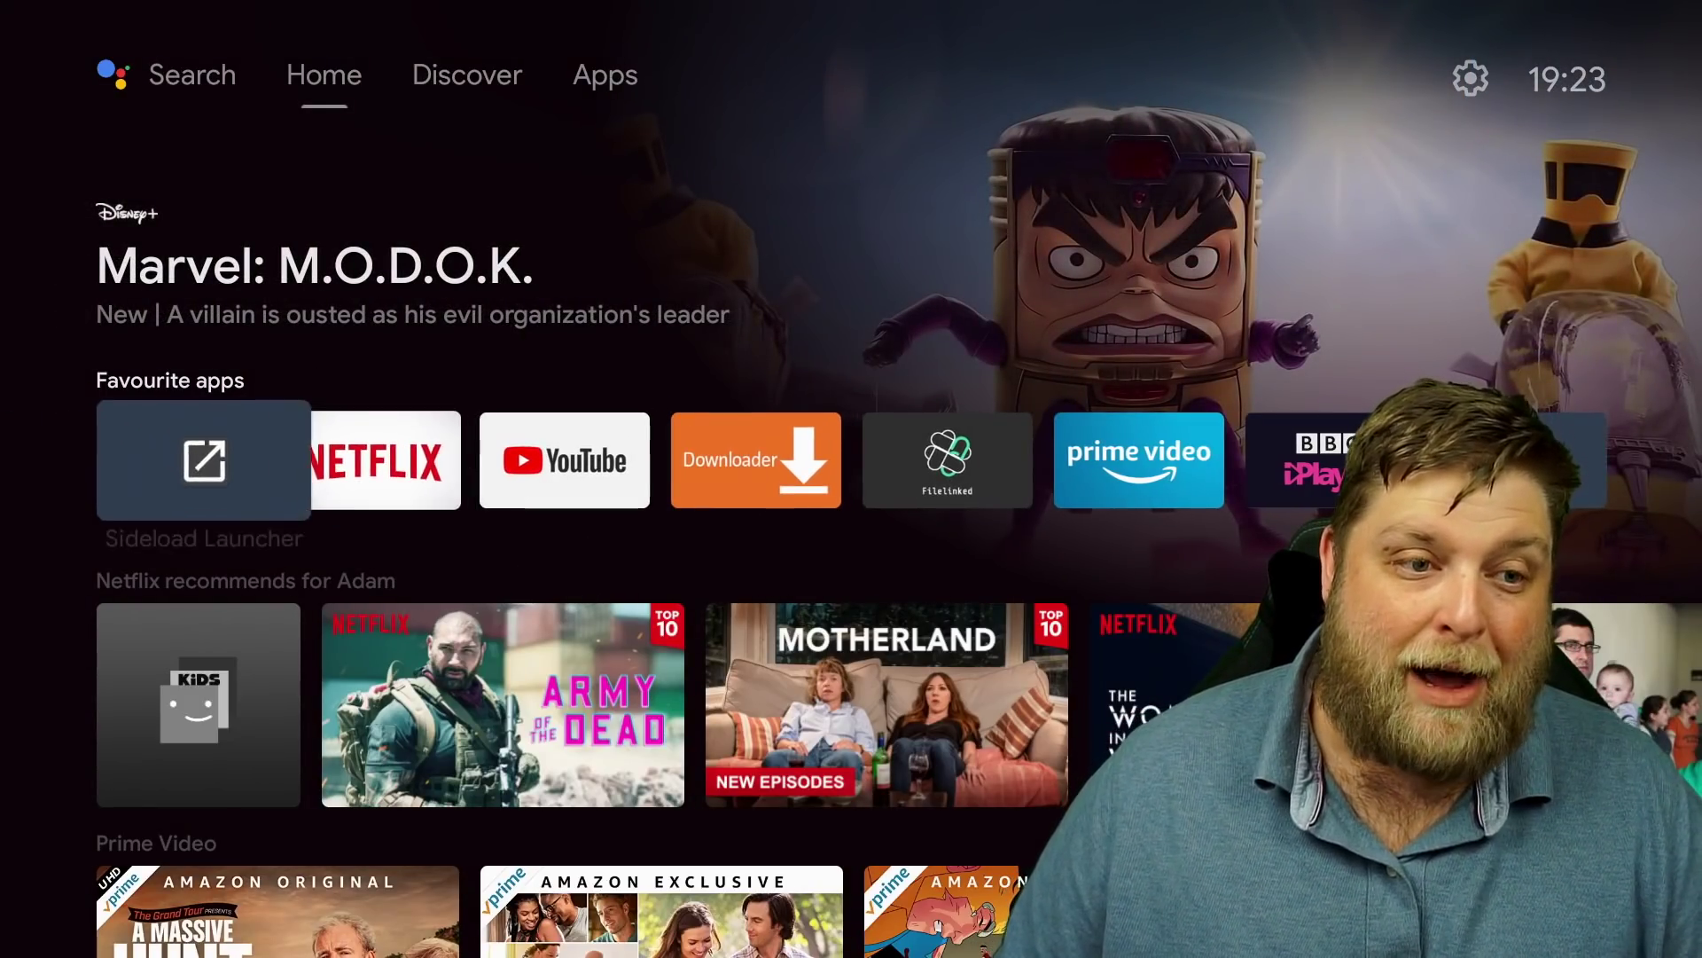
Open Sideload Launcher, browse past Daytona Rush, Netflix and Downloader, and launch All 4
key(Return)
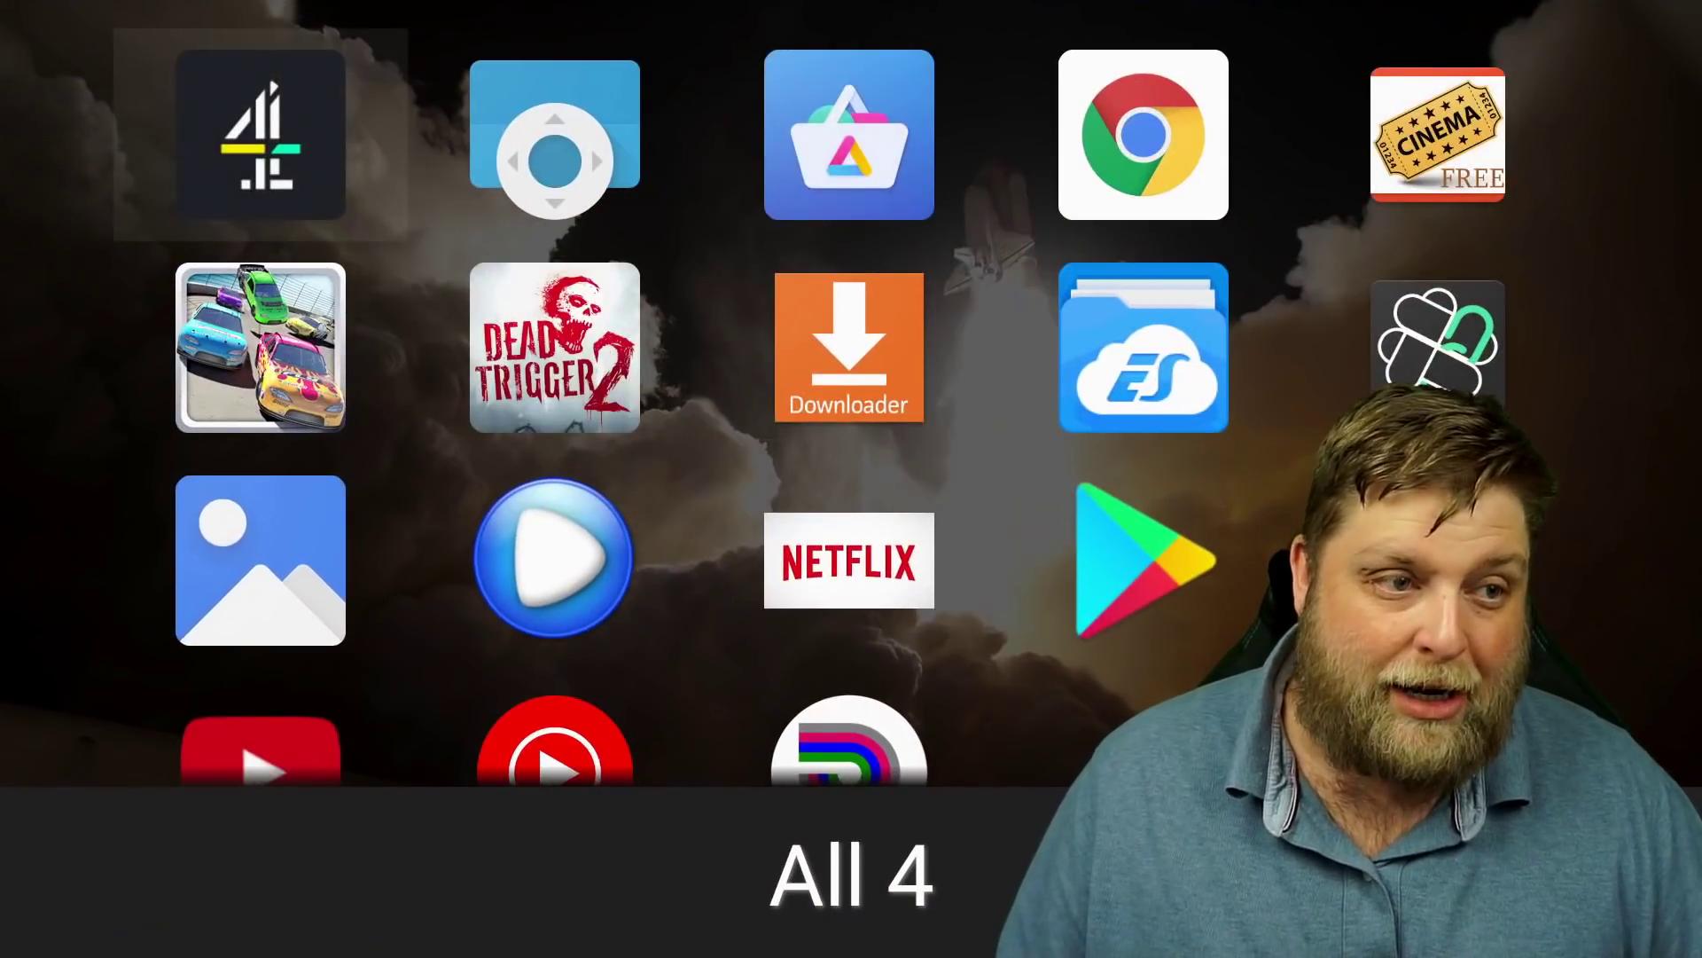
key(Down)
key(Right)
key(Down)
key(Right)
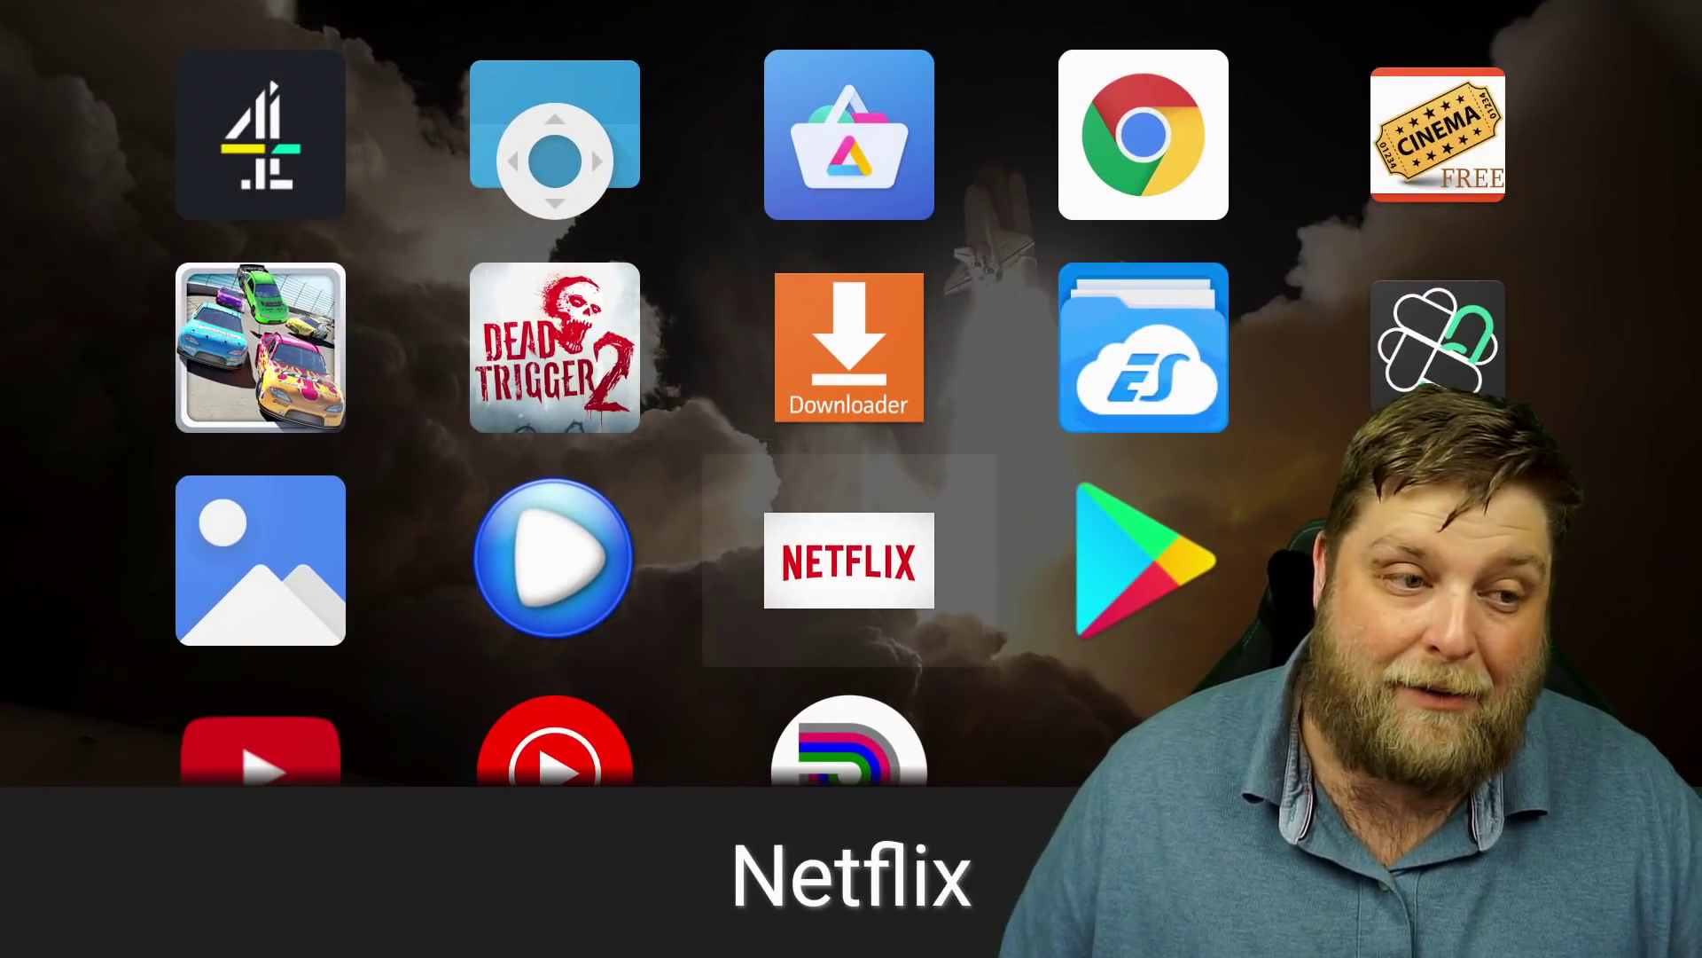
key(Up)
key(Up)
key(Left)
key(Left)
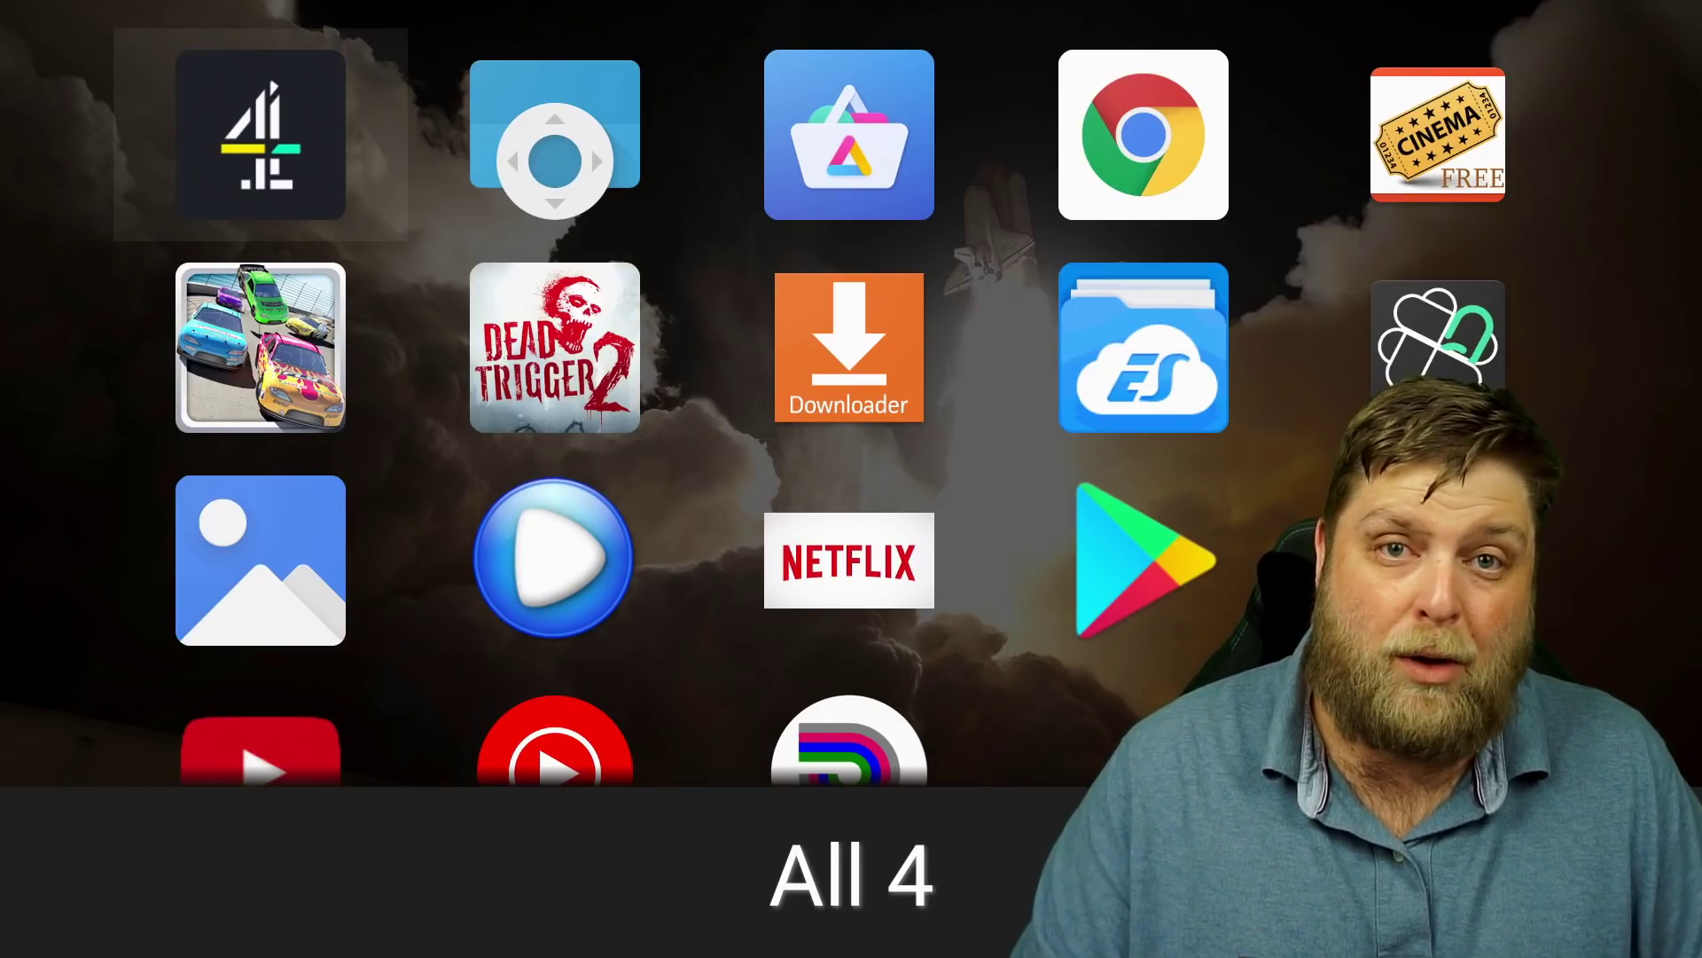
key(Return)
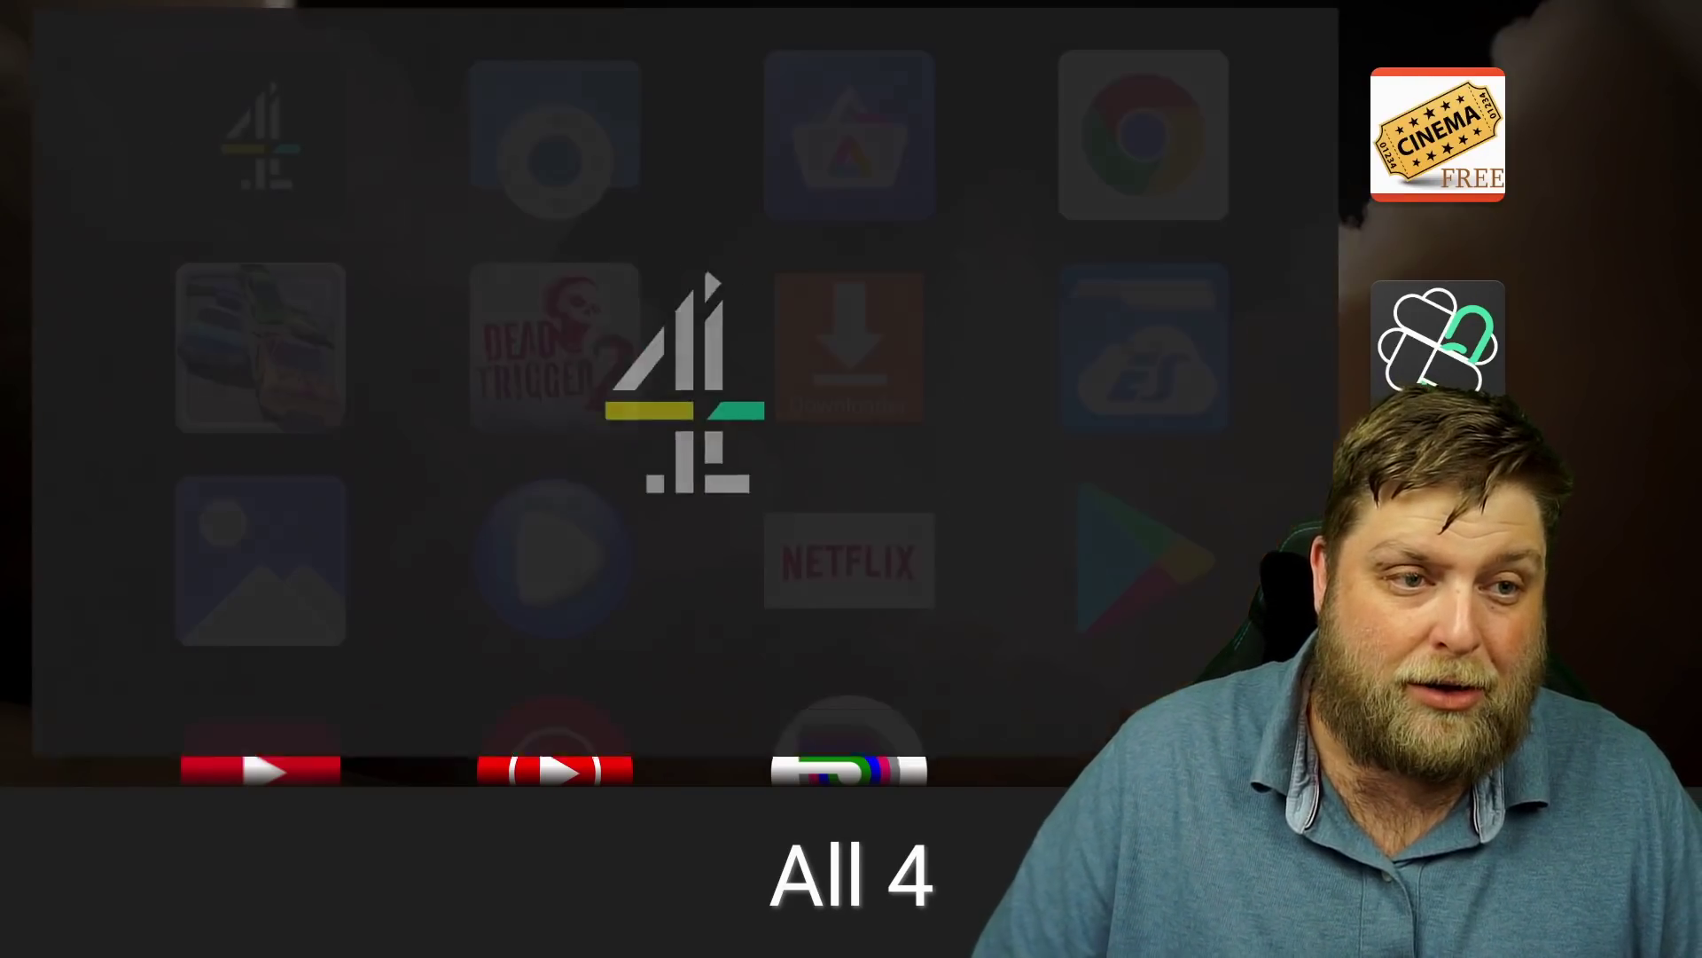